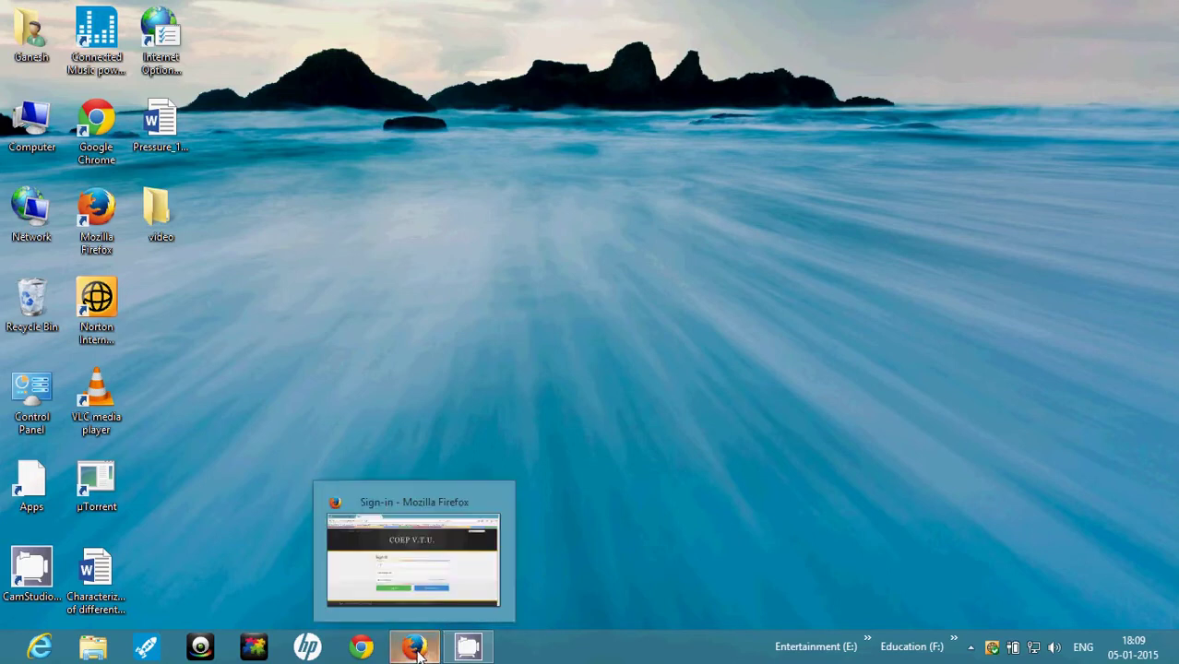
# - Restore the minimized Firefox window from the taskbar
pyautogui.click(418, 651)
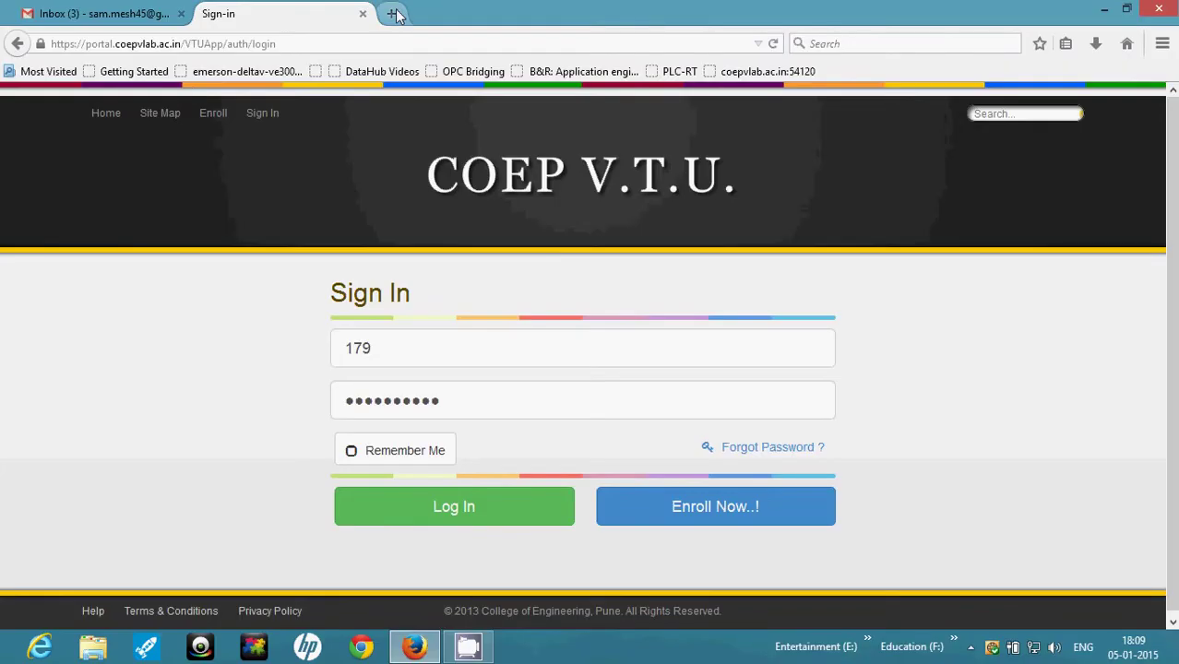
# - In a new tab, load portal.coepvlab.ac.in/VTUApp/ after correcting a typo in the address
pyautogui.click(393, 14)
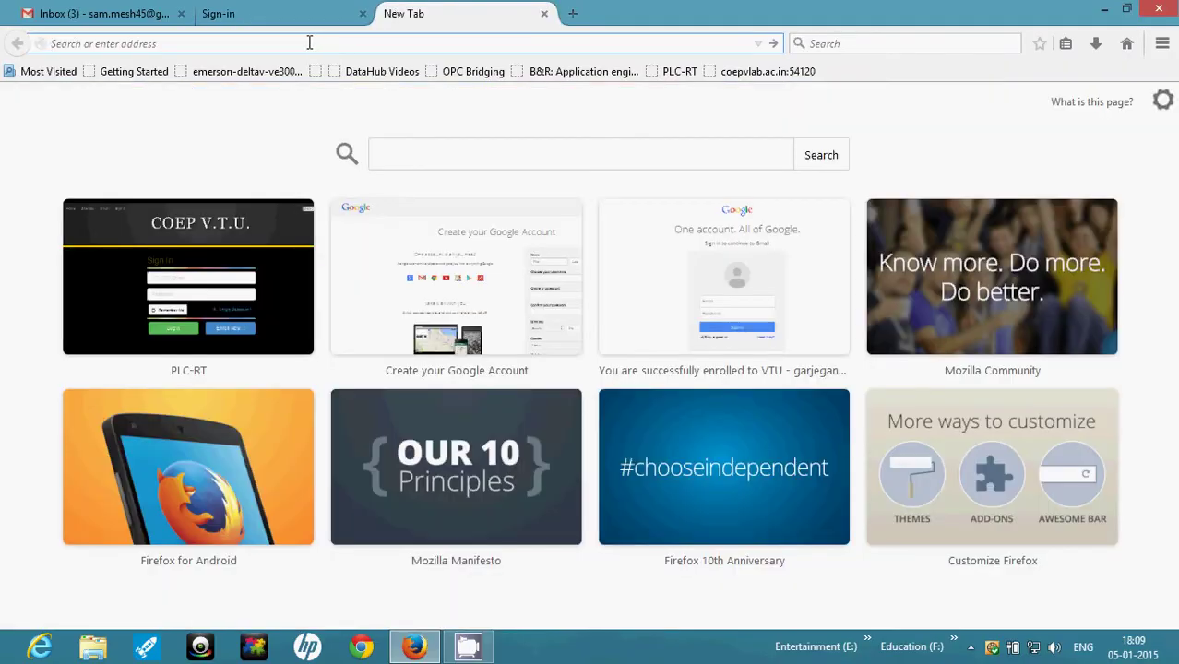
pyautogui.write('po')
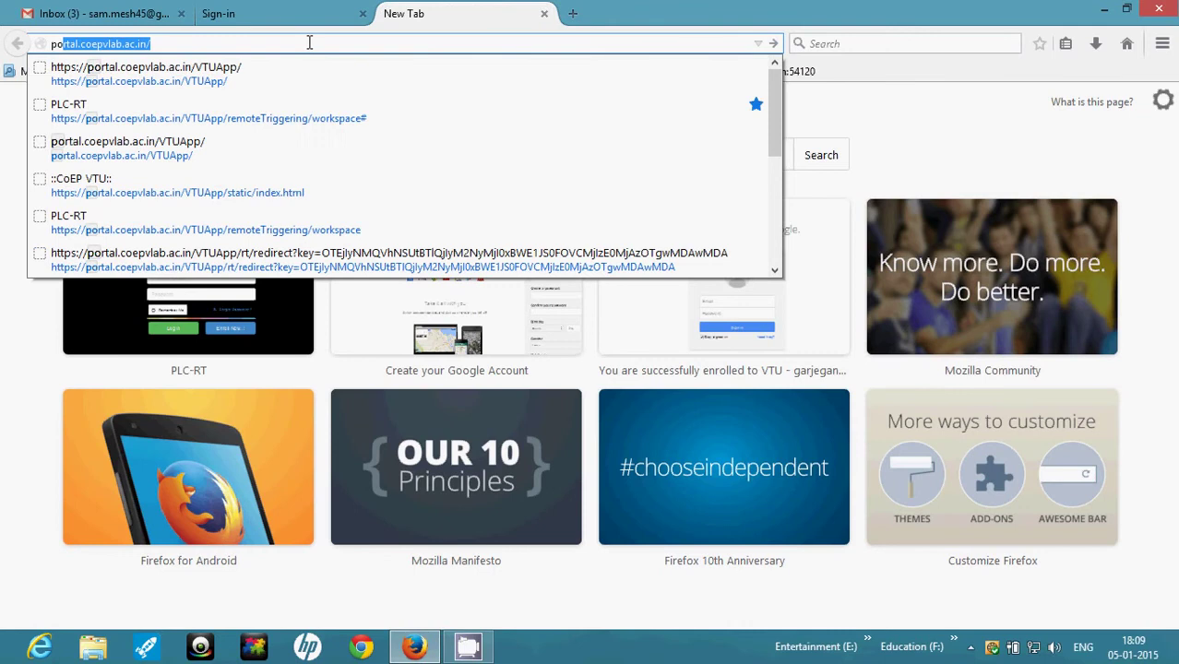
pyautogui.write('rtal')
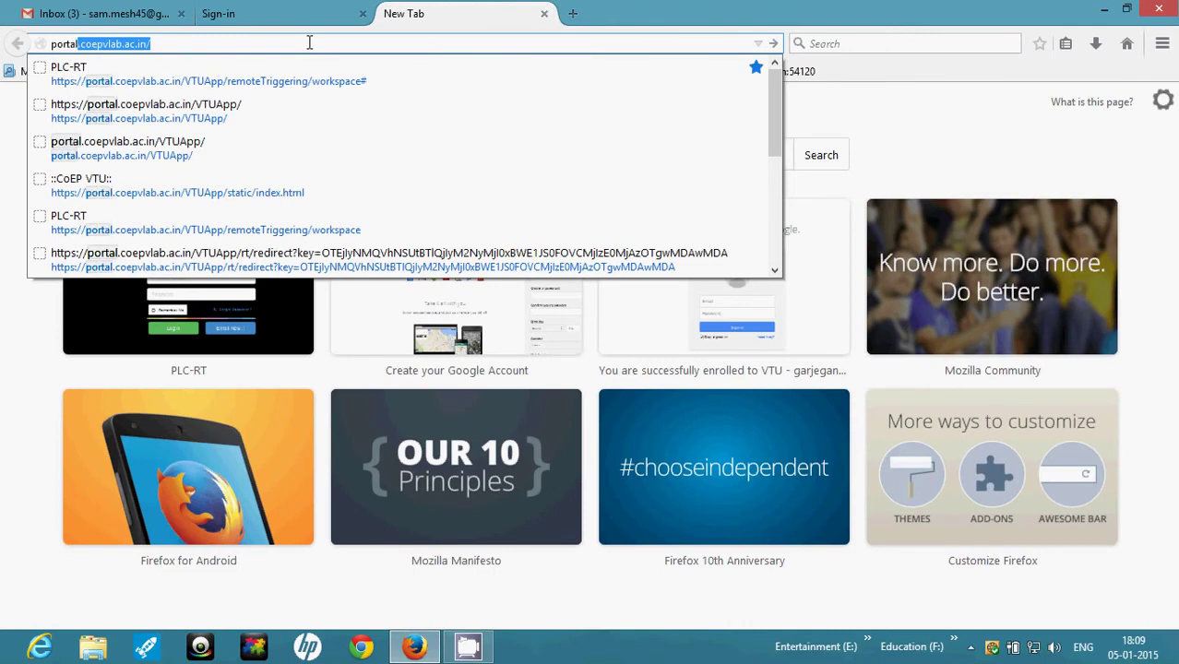
pyautogui.write('.coep')
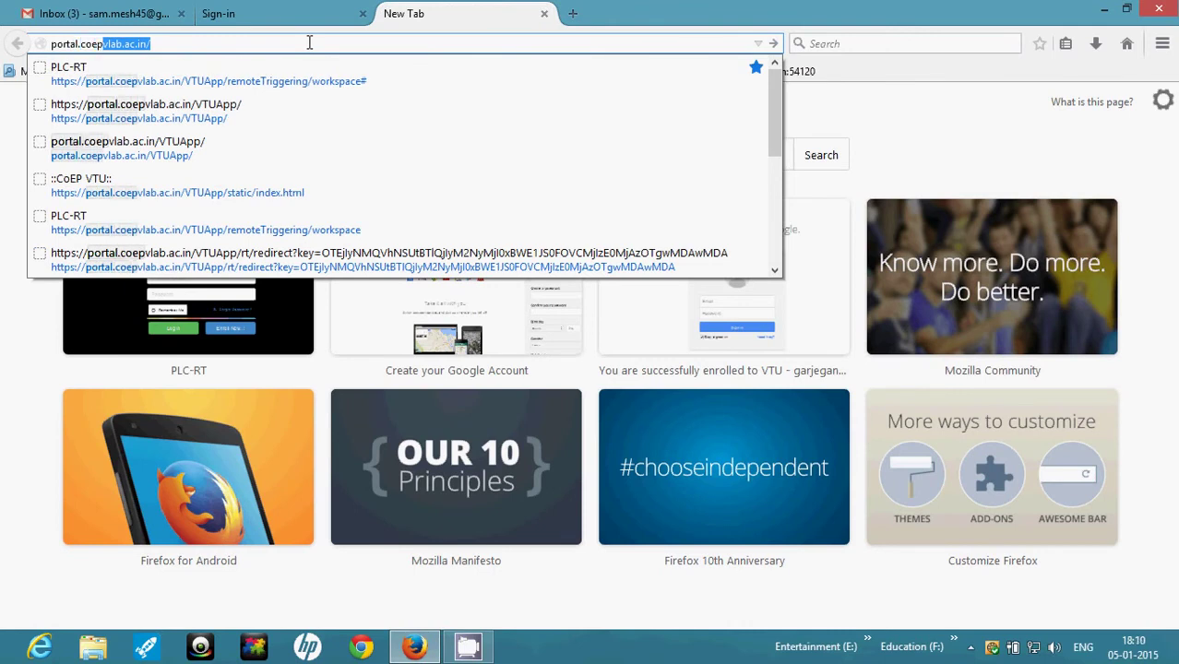
pyautogui.write('vla')
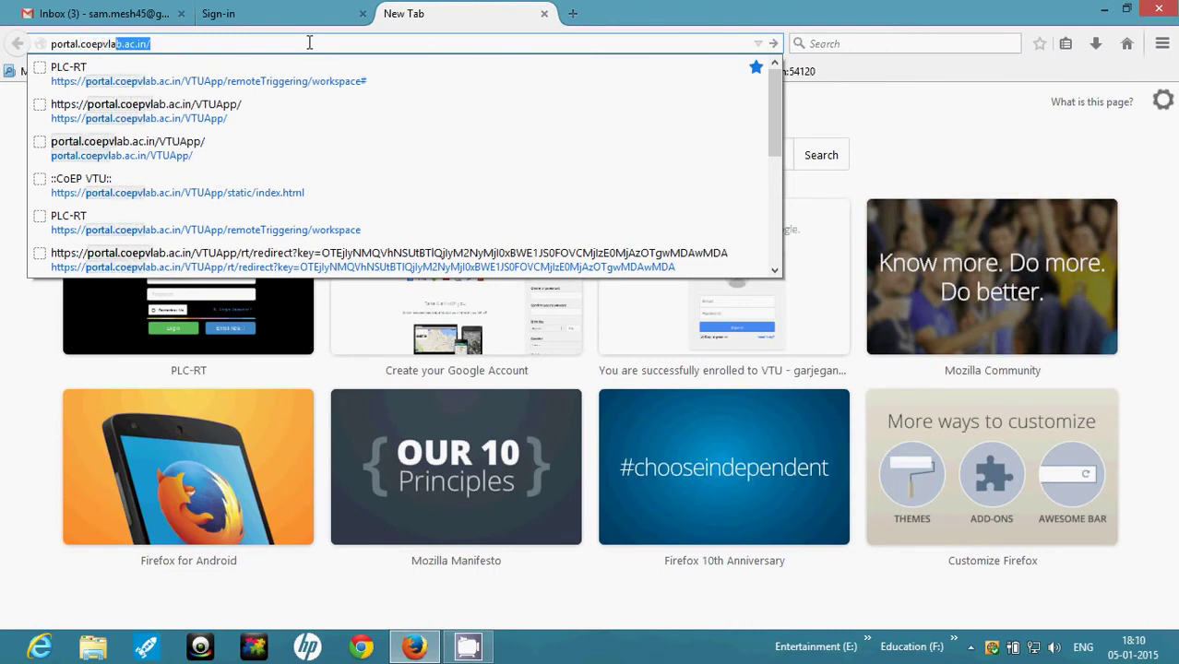
pyautogui.write('b')
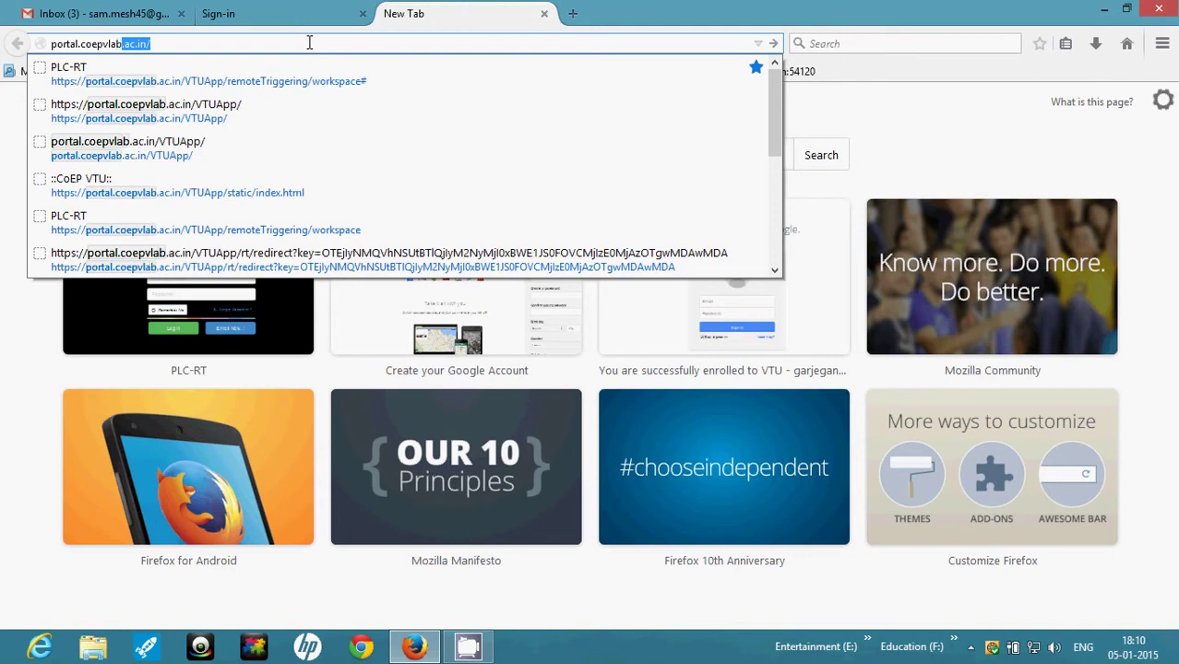
pyautogui.write('.ac')
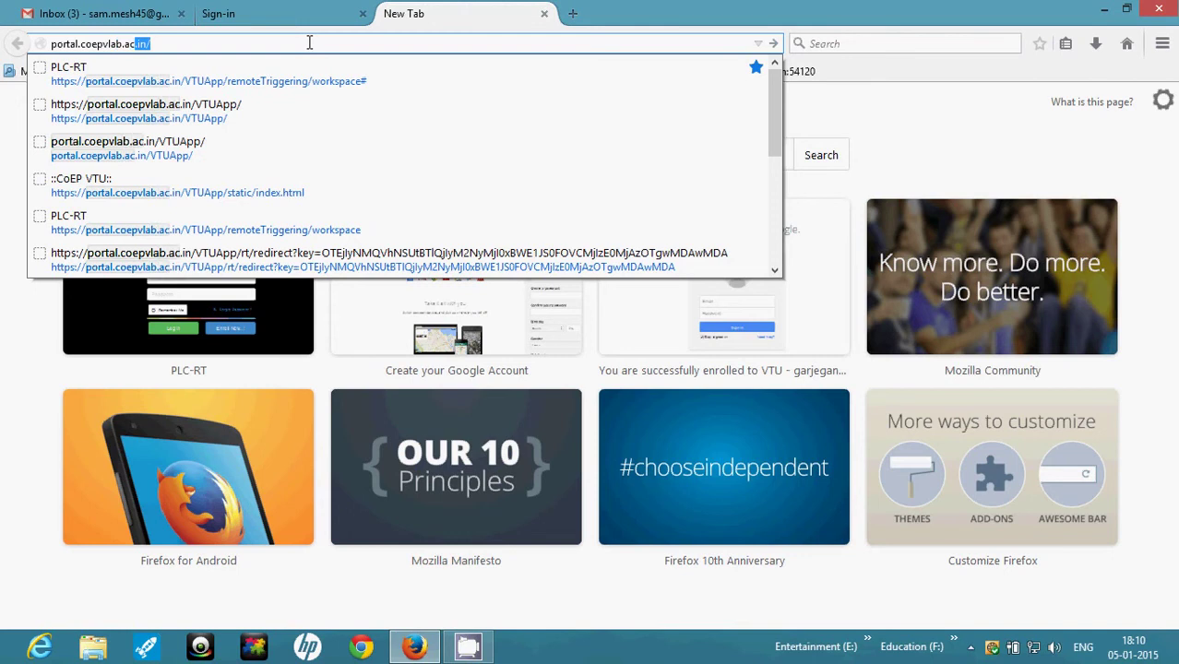
pyautogui.write('.in')
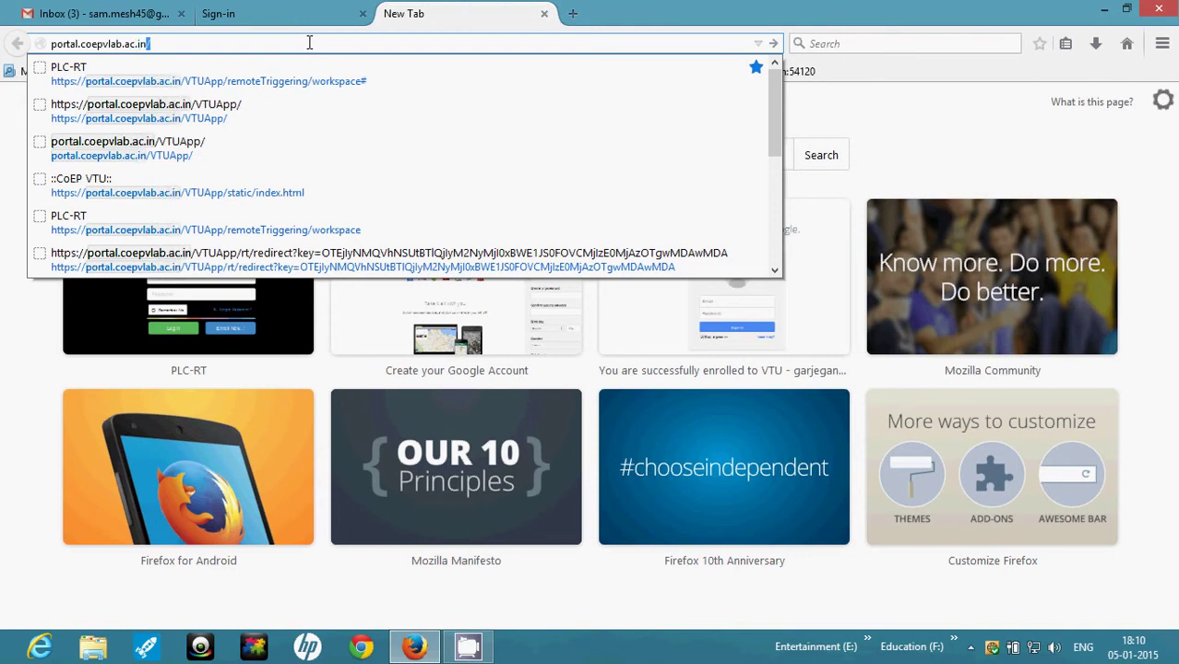
pyautogui.write('/')
pyautogui.write('VTTU')
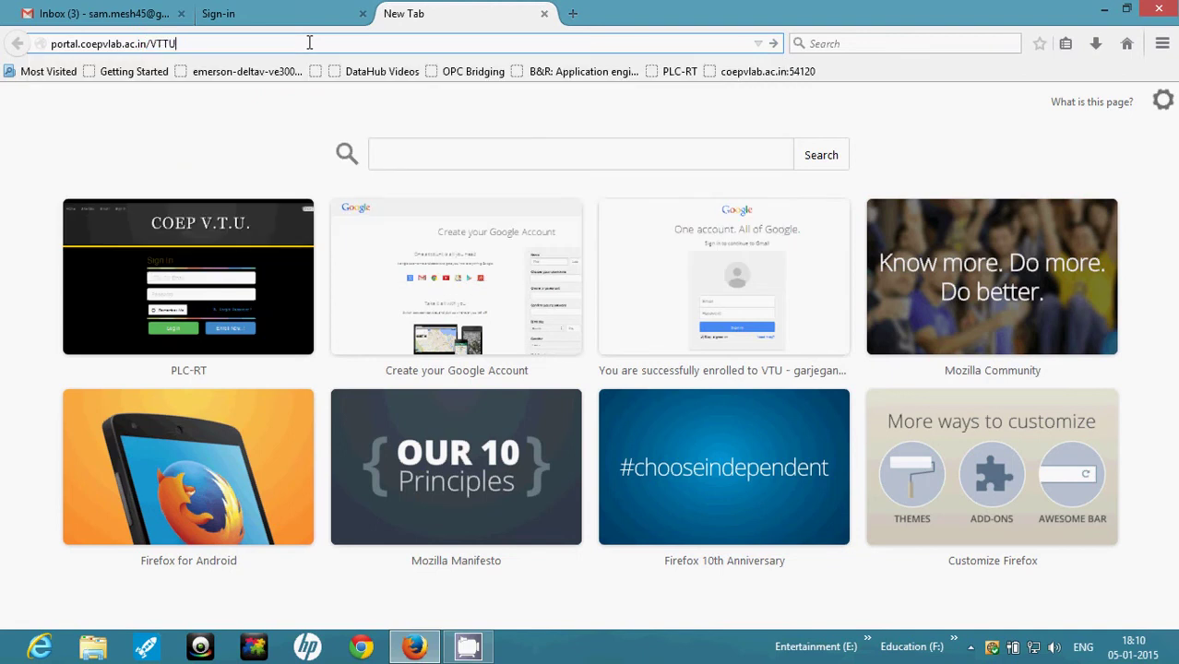
pyautogui.press('BackSpace')
pyautogui.press('BackSpace')
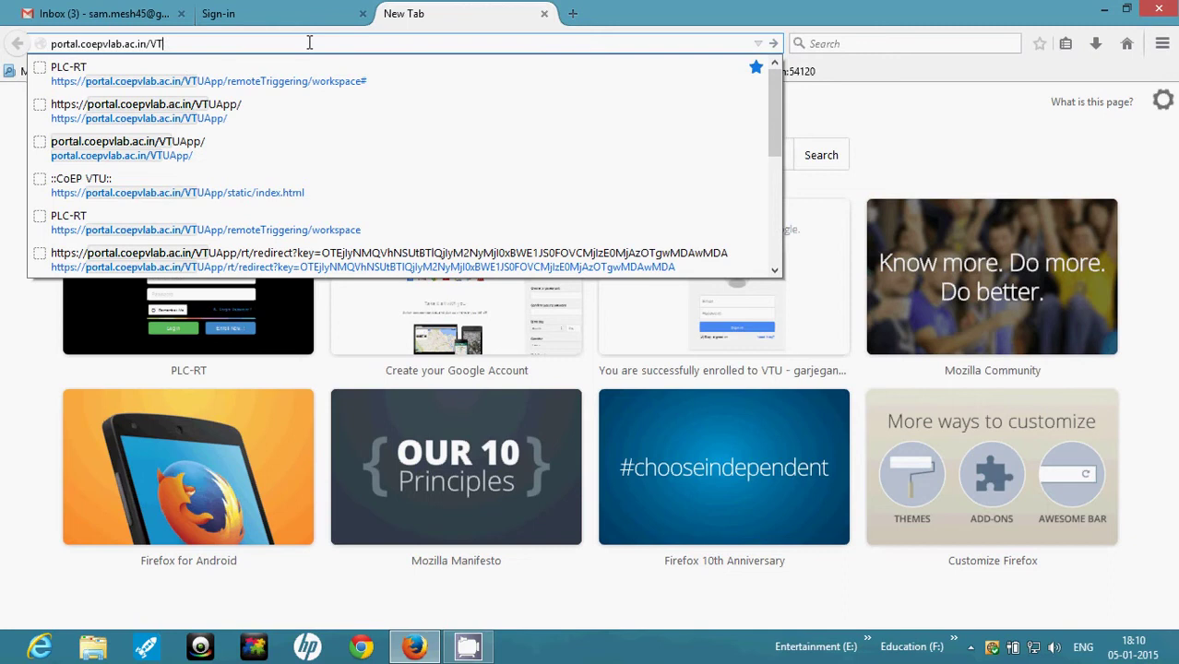
pyautogui.write('UA')
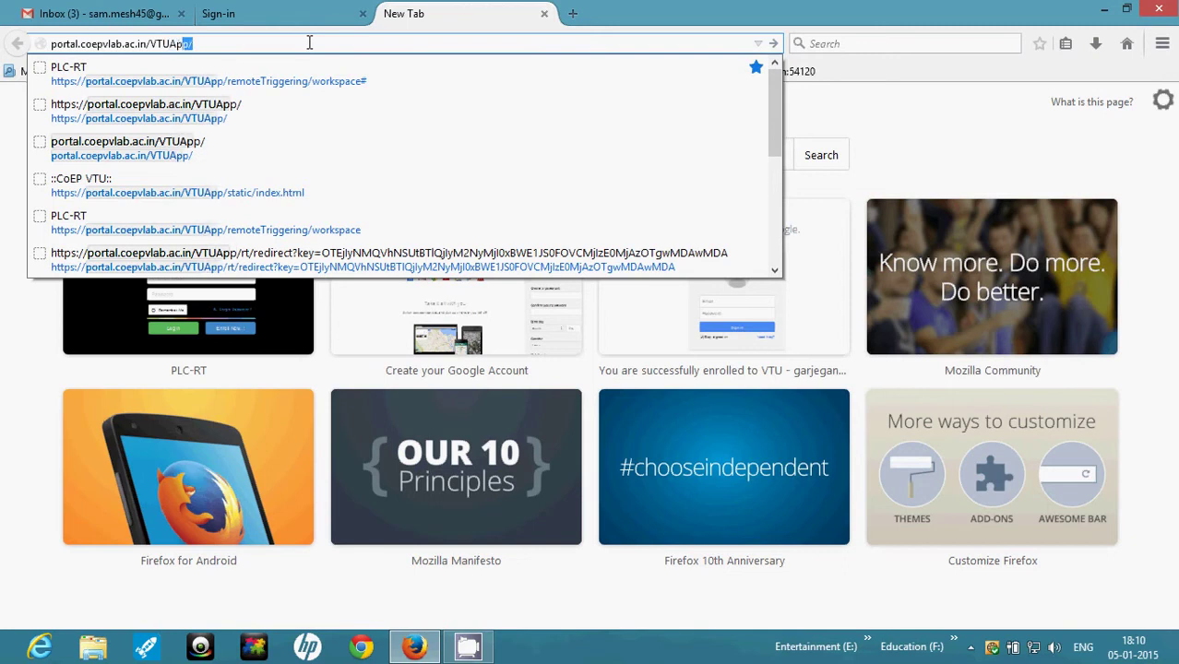
pyautogui.write('pp/')
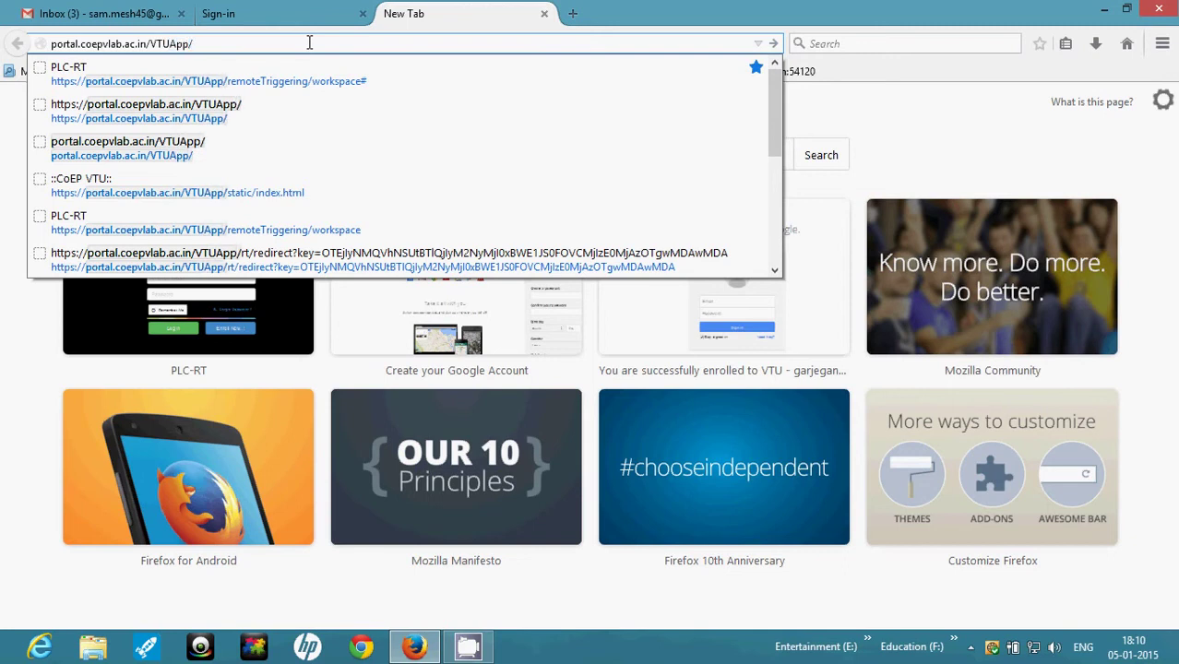
pyautogui.press('Return')
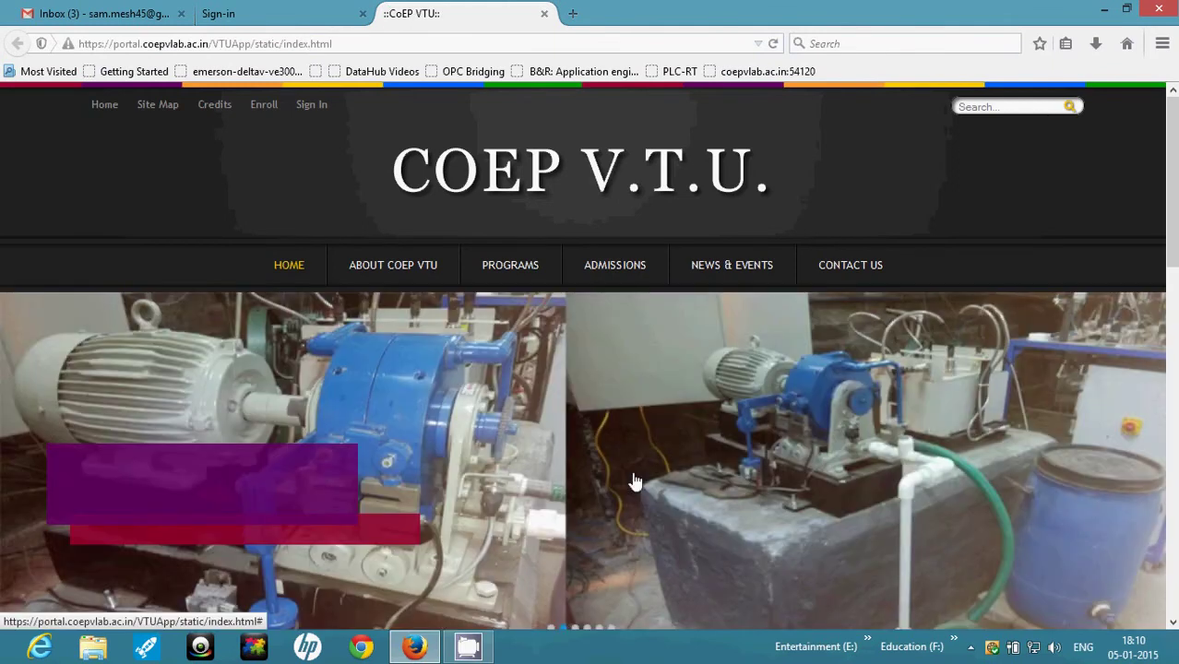
# - Scroll the COEP V.T.U. home page down to its footer and back up to the top
pyautogui.scroll(-1, 635, 480)
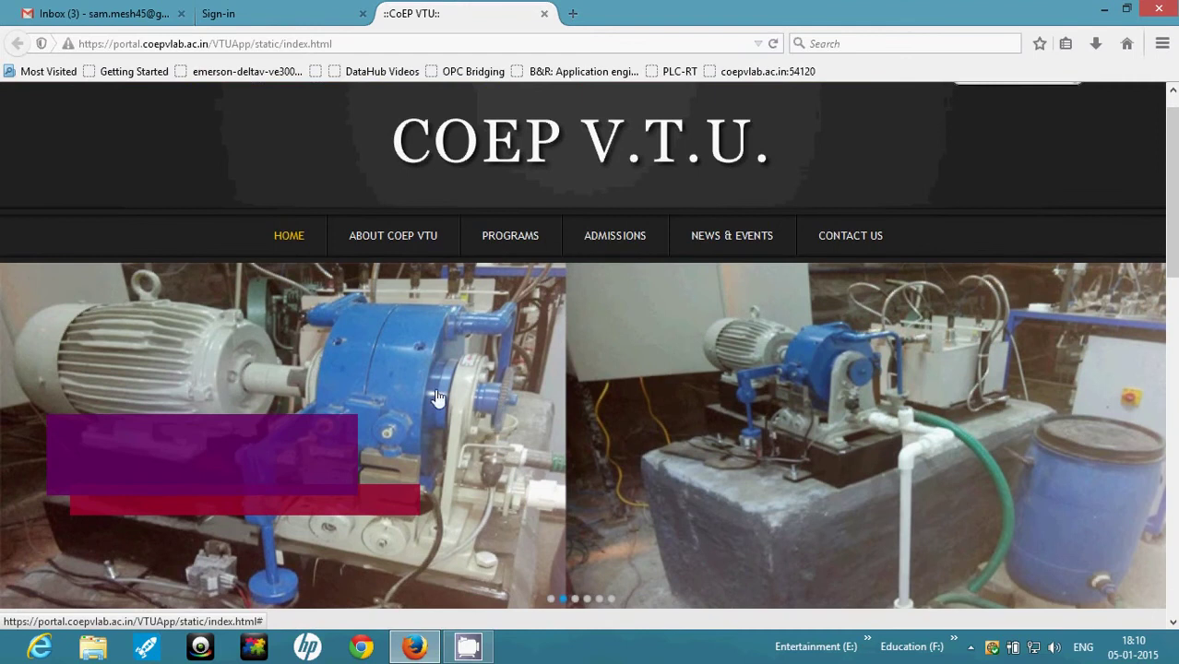
pyautogui.scroll(-3, 267, 319)
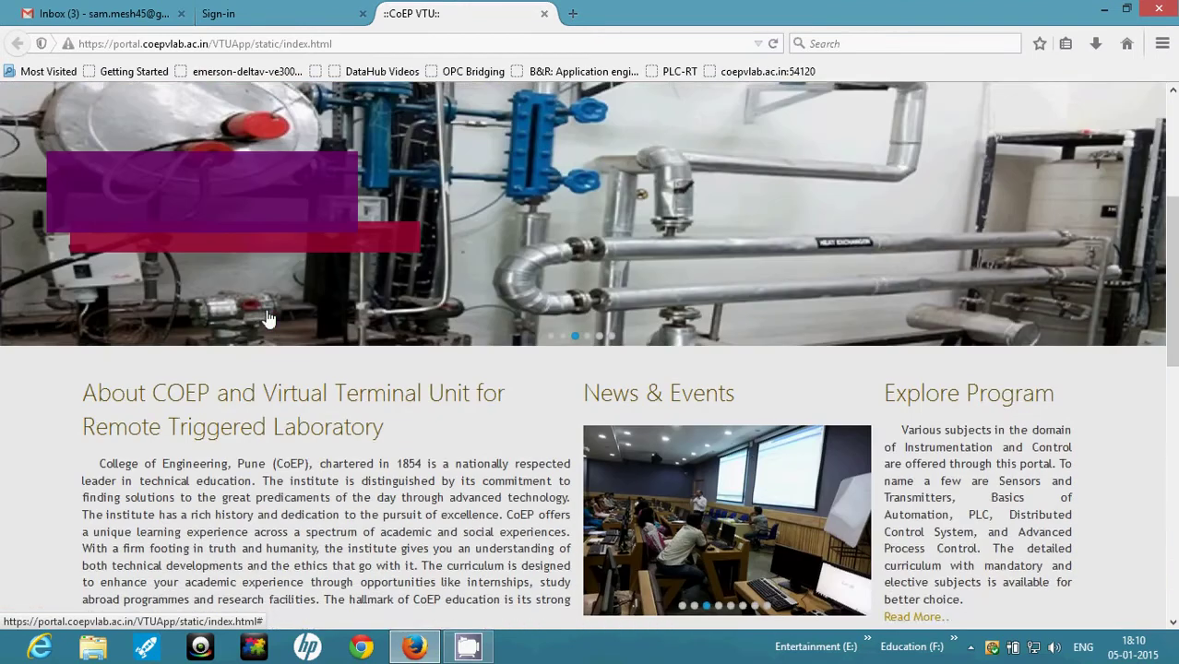
pyautogui.scroll(-3, 268, 314)
pyautogui.scroll(-2, 268, 311)
pyautogui.scroll(-1, 268, 314)
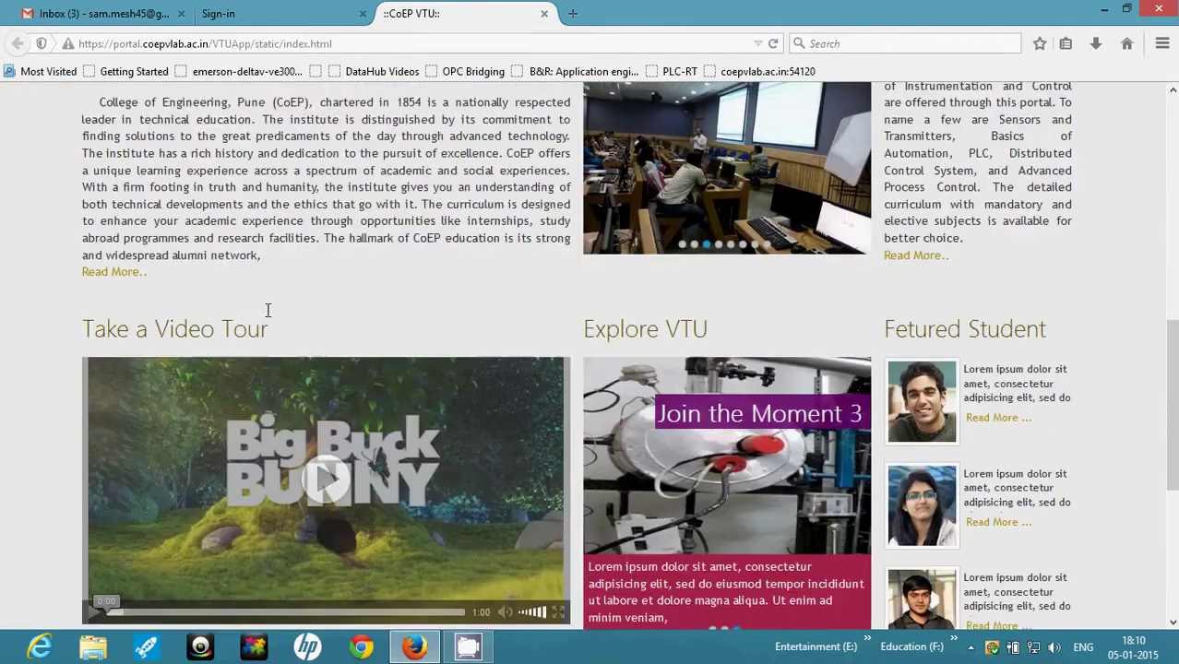
pyautogui.scroll(-3, 267, 317)
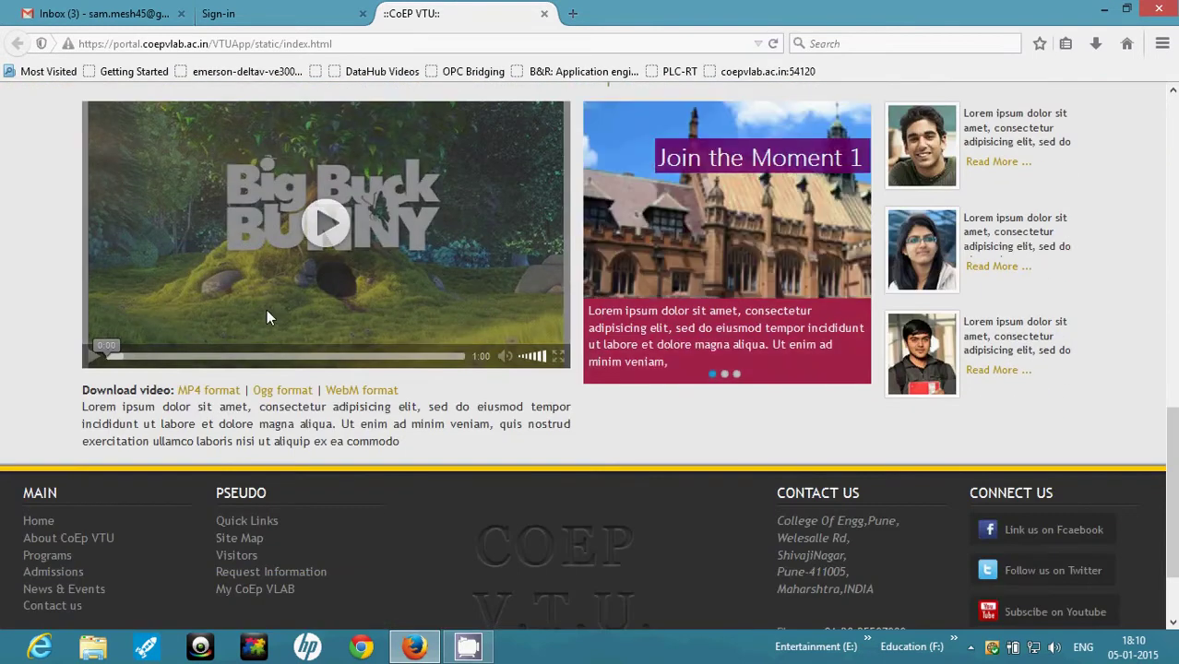
pyautogui.scroll(3, 286, 225)
pyautogui.scroll(3, 415, 216)
pyautogui.scroll(4, 554, 210)
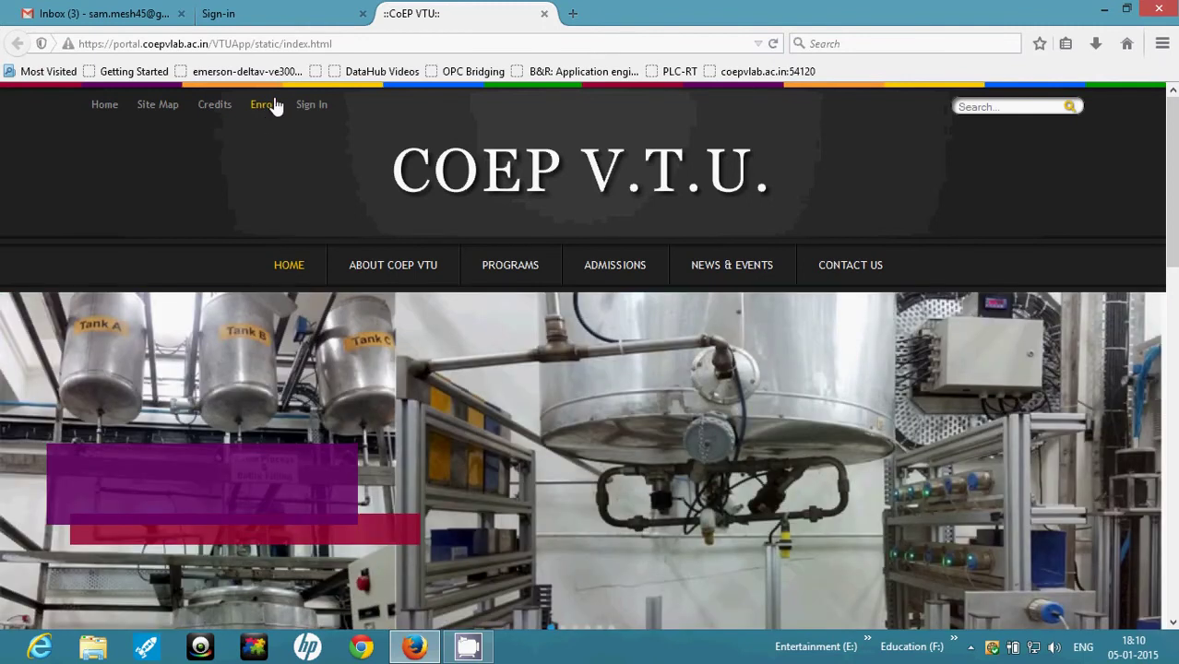
# - Open the Enroll page and fill in the email address and full name
pyautogui.click(263, 108)
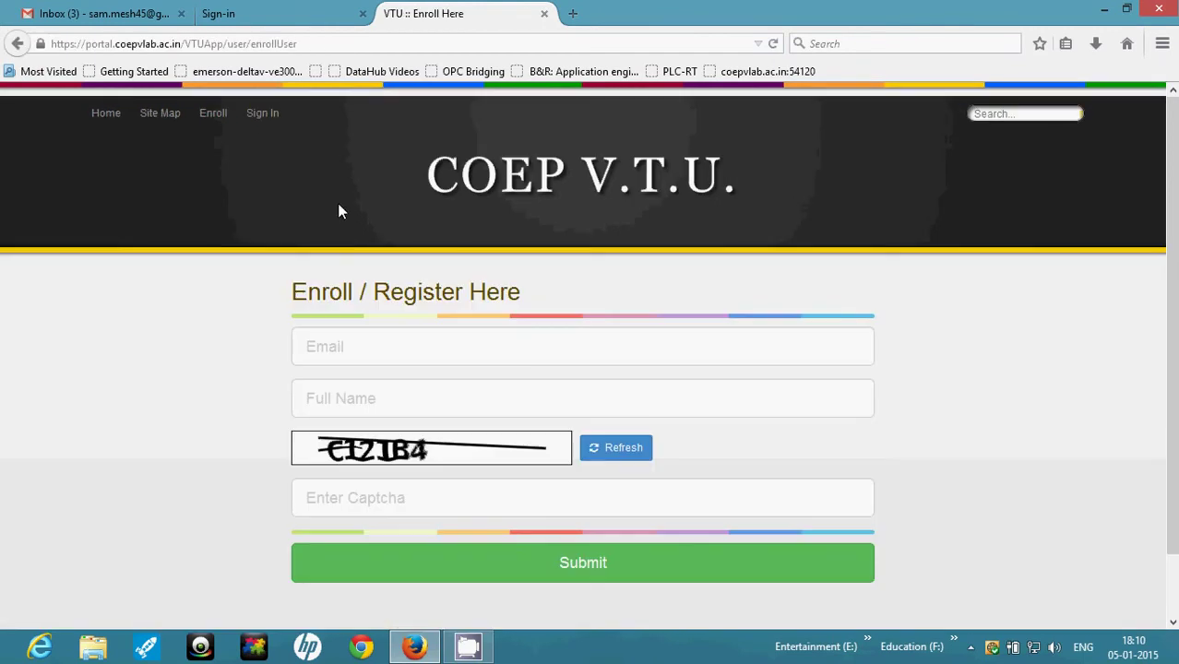
pyautogui.click(346, 352)
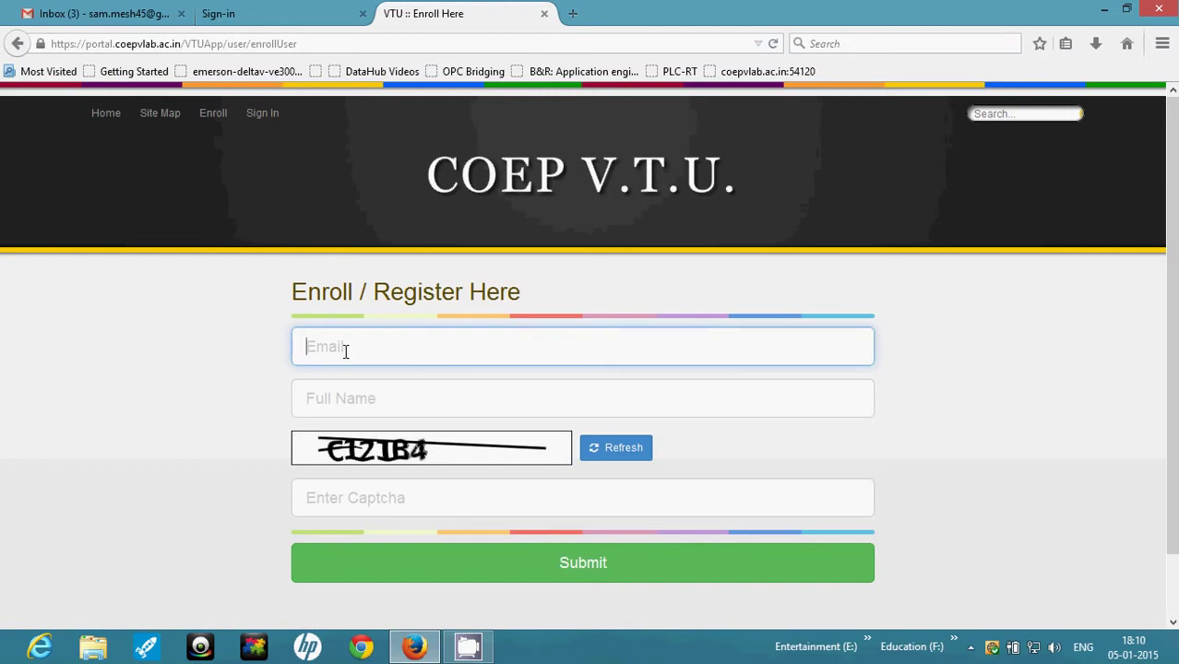
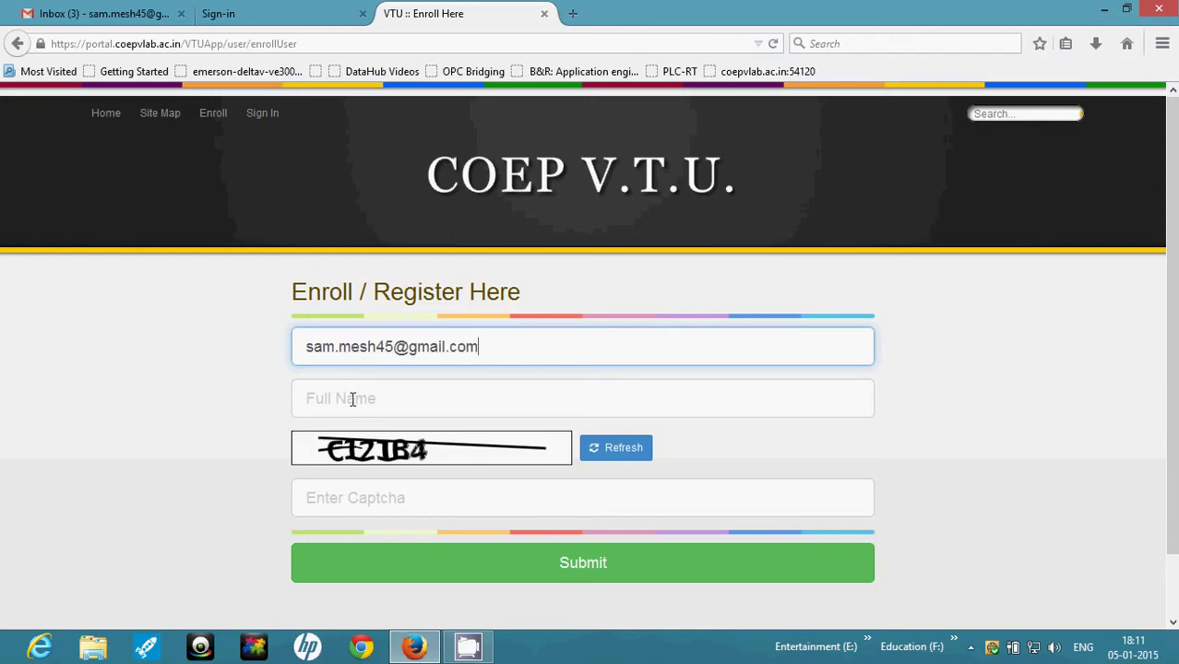
pyautogui.click(352, 399)
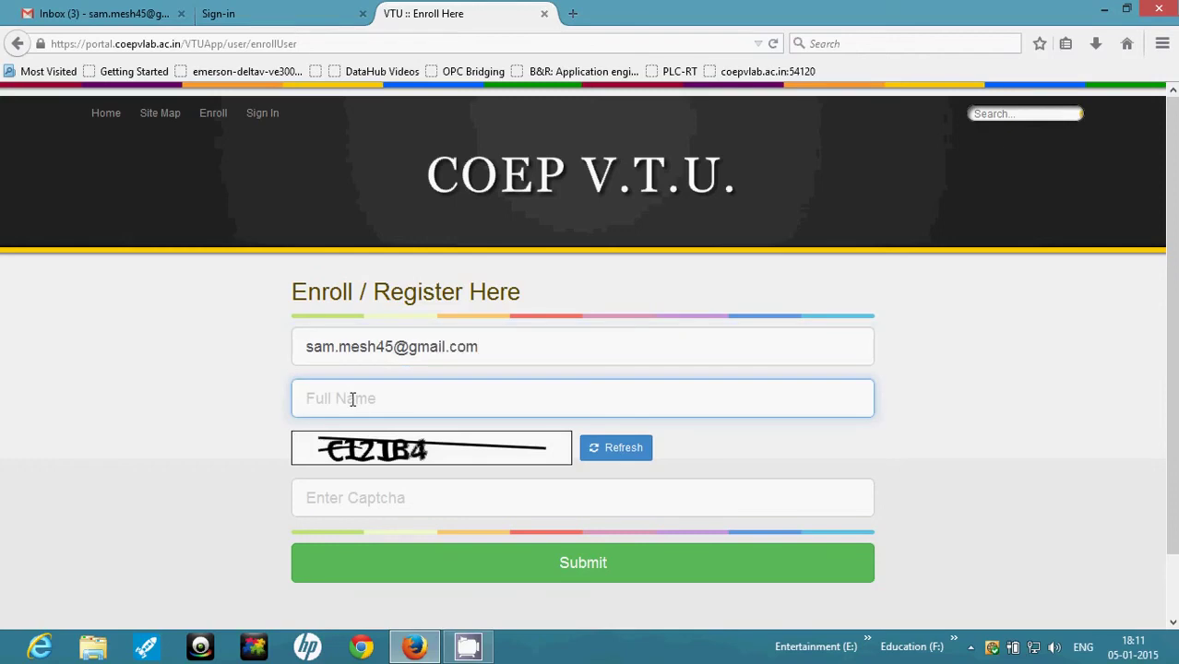
# - Enter the captcha, correcting it toward uppercase C121B4
pyautogui.click(372, 509)
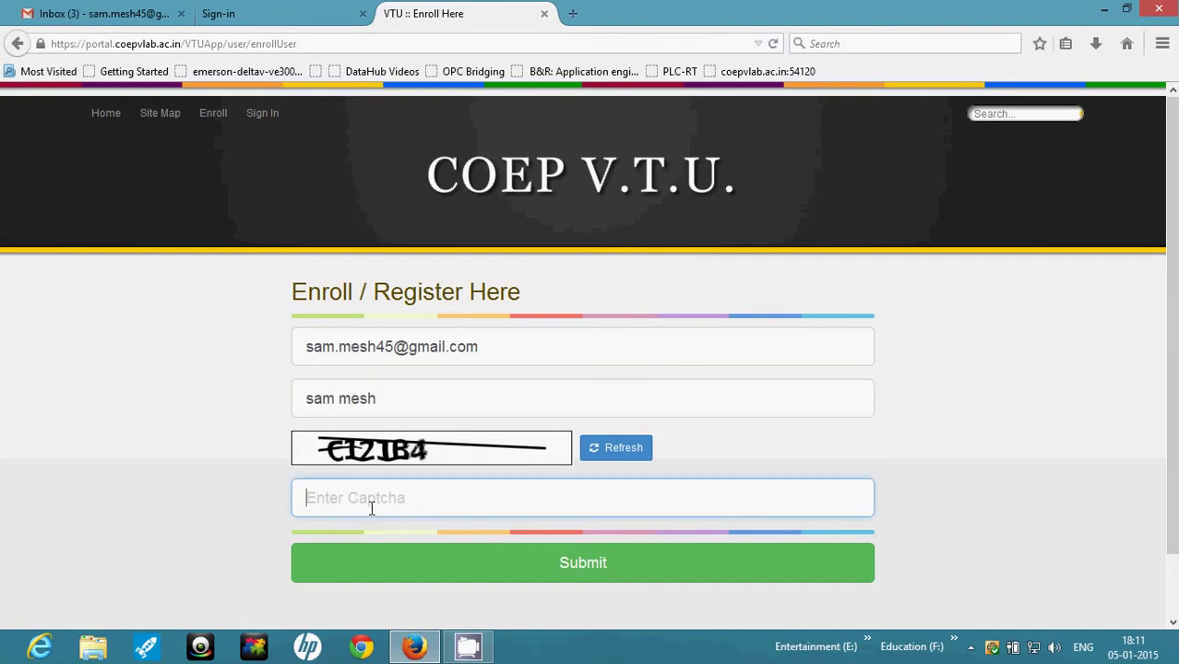
pyautogui.write('c1')
pyautogui.write('21')
pyautogui.write('b')
pyautogui.write('4')
pyautogui.click(352, 497)
pyautogui.press('BackSpace')
pyautogui.write('B4')
pyautogui.click(311, 500)
pyautogui.press('BackSpace')
# - Complete the captcha as C121B4 and submit the enrollment form
pyautogui.write('C')
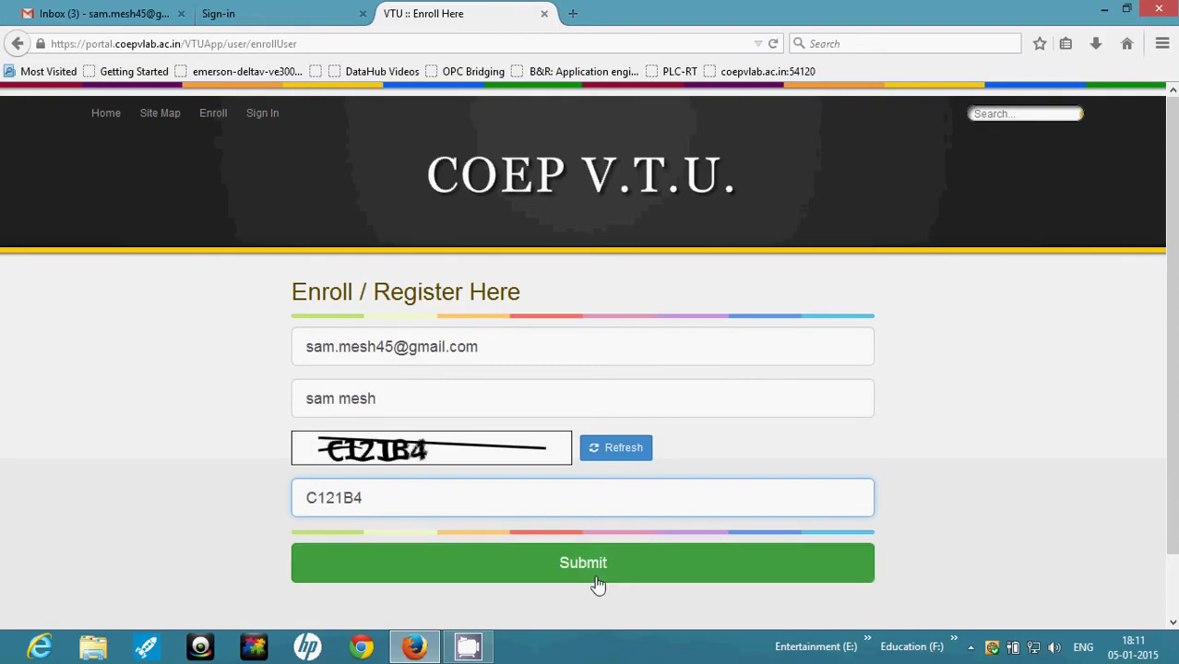
pyautogui.click(592, 573)
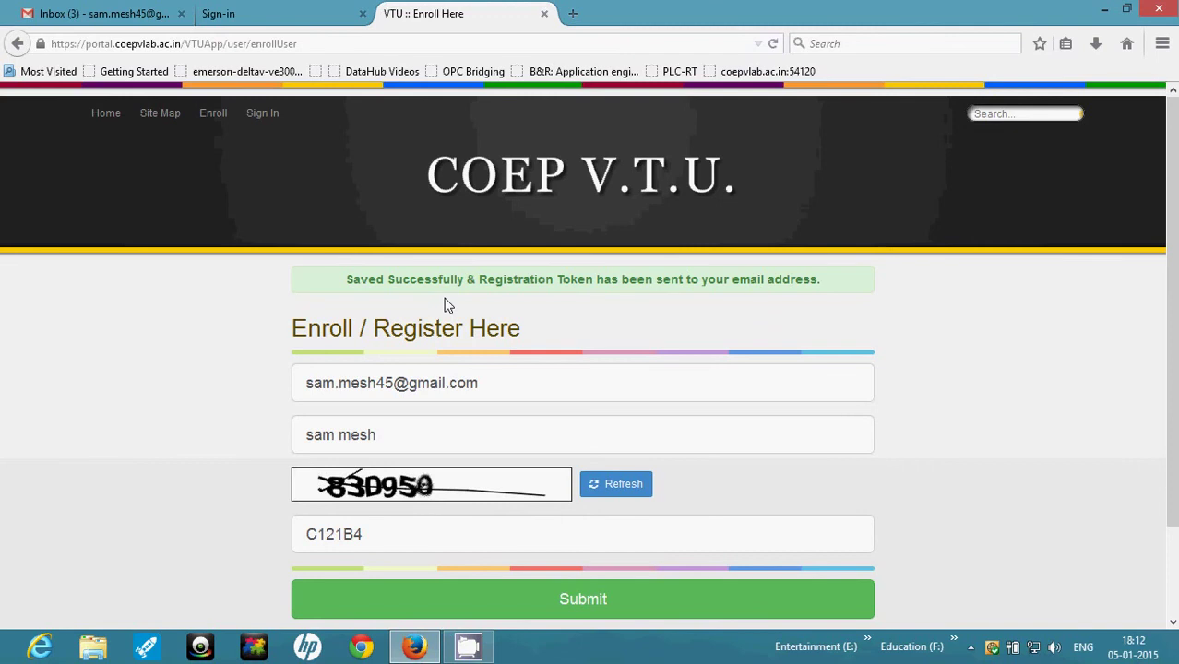
# - In the Gmail tab, refresh the mail and open the Spam folder from More
pyautogui.click(100, 15)
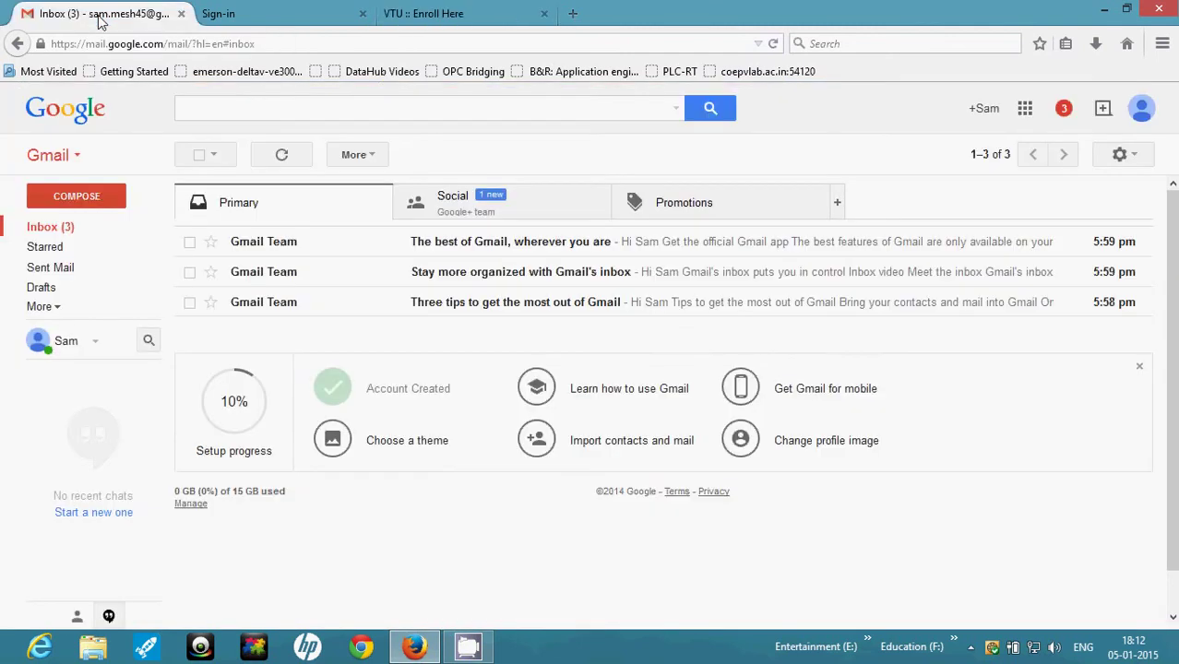
pyautogui.click(282, 157)
pyautogui.click(46, 308)
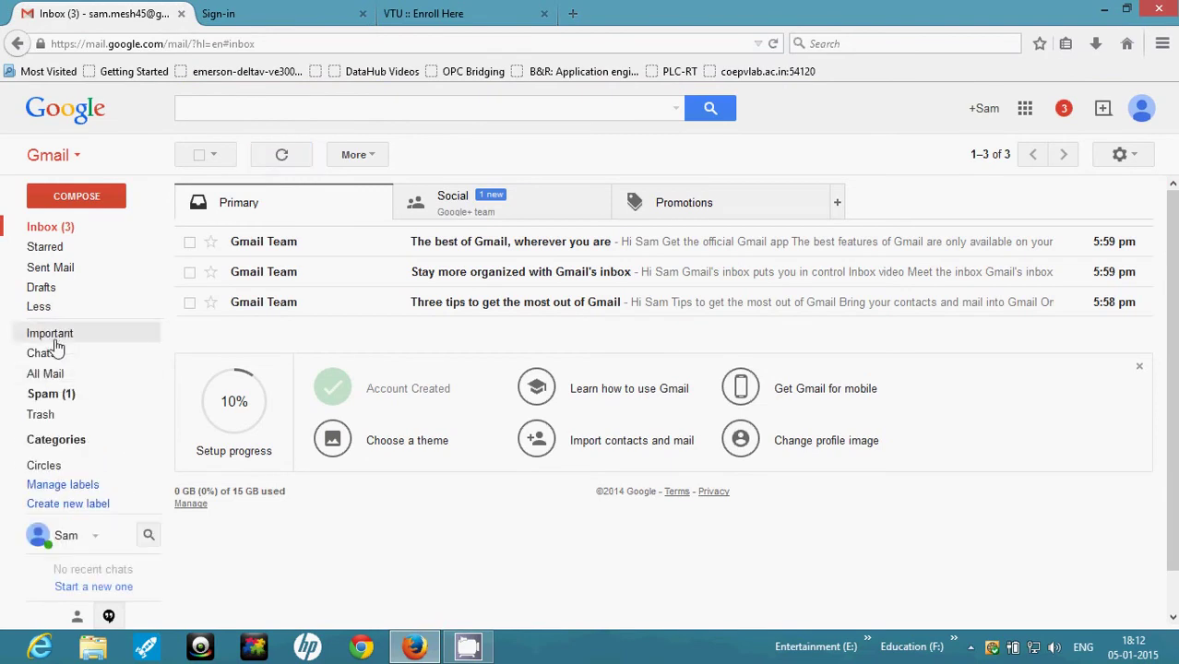
pyautogui.click(53, 395)
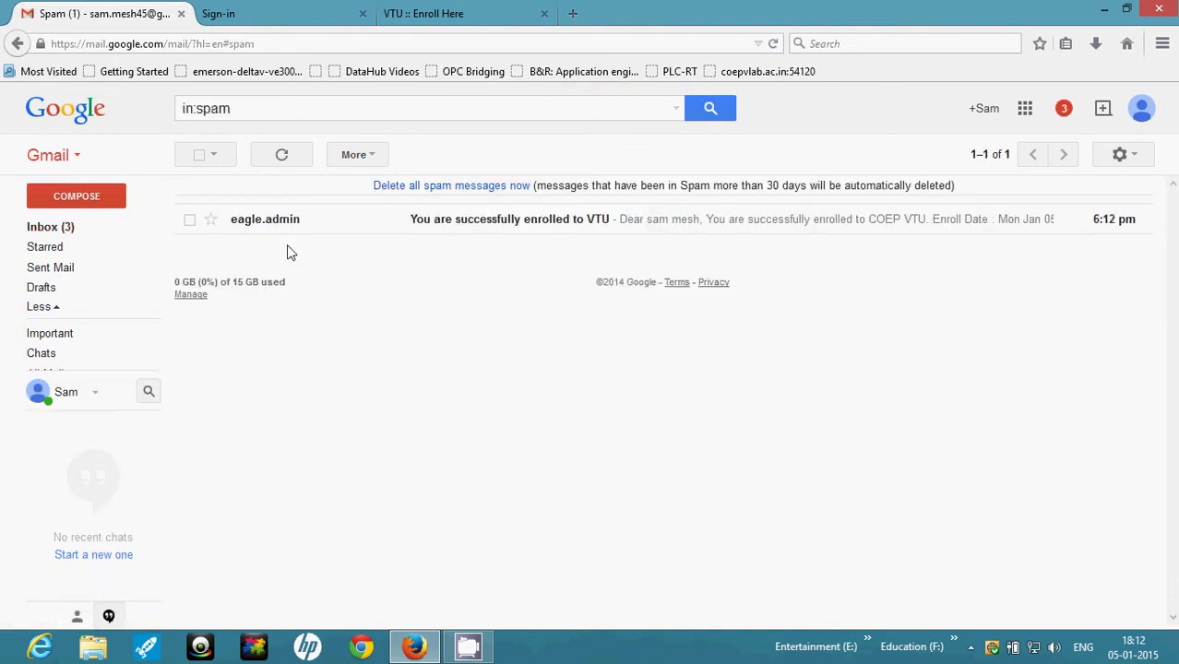
pyautogui.moveTo(264, 219)
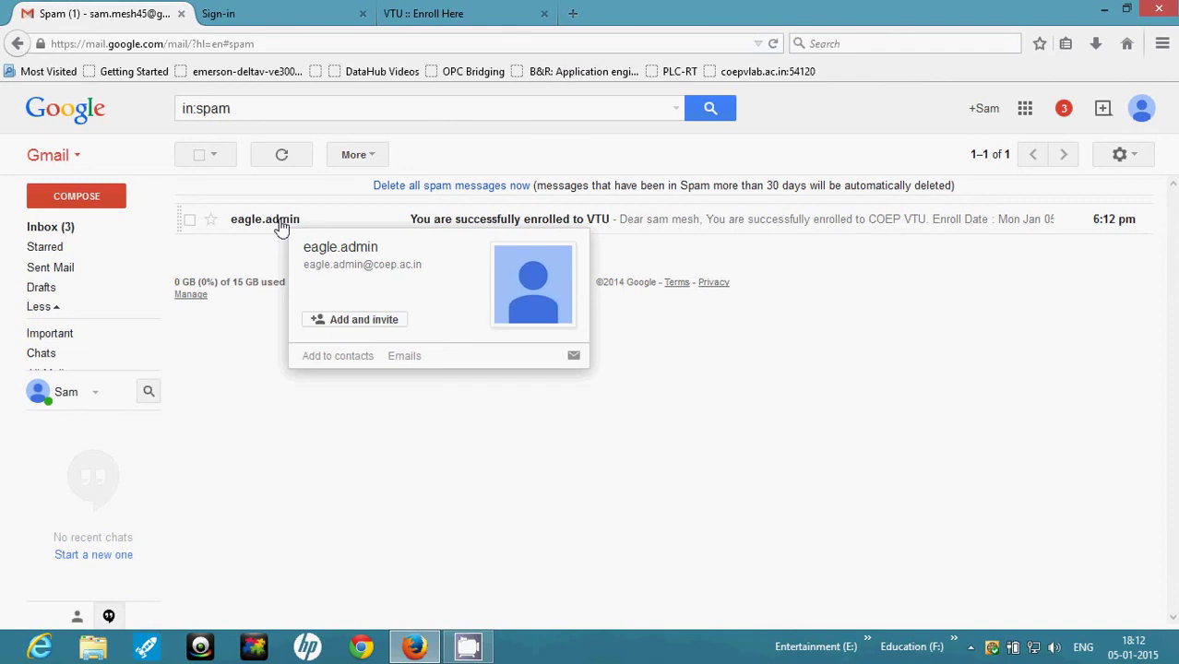
# - Open the 'You are successfully enrolled to VTU' email and follow its 'Here' registration link
pyautogui.click(281, 221)
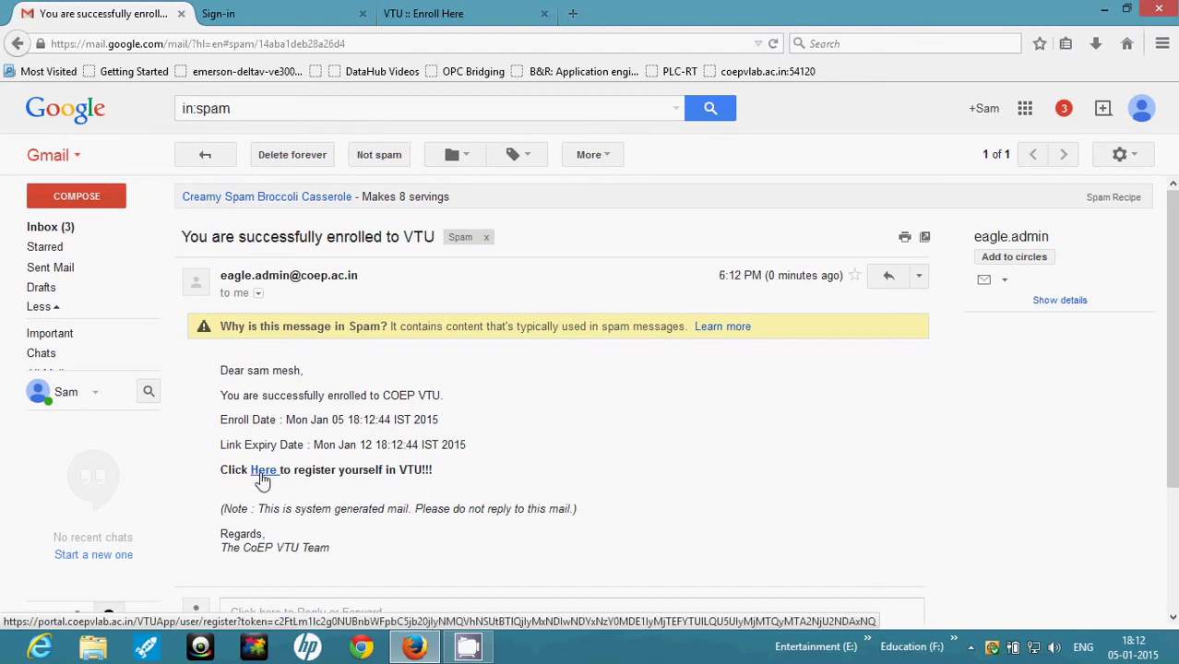
pyautogui.click(262, 472)
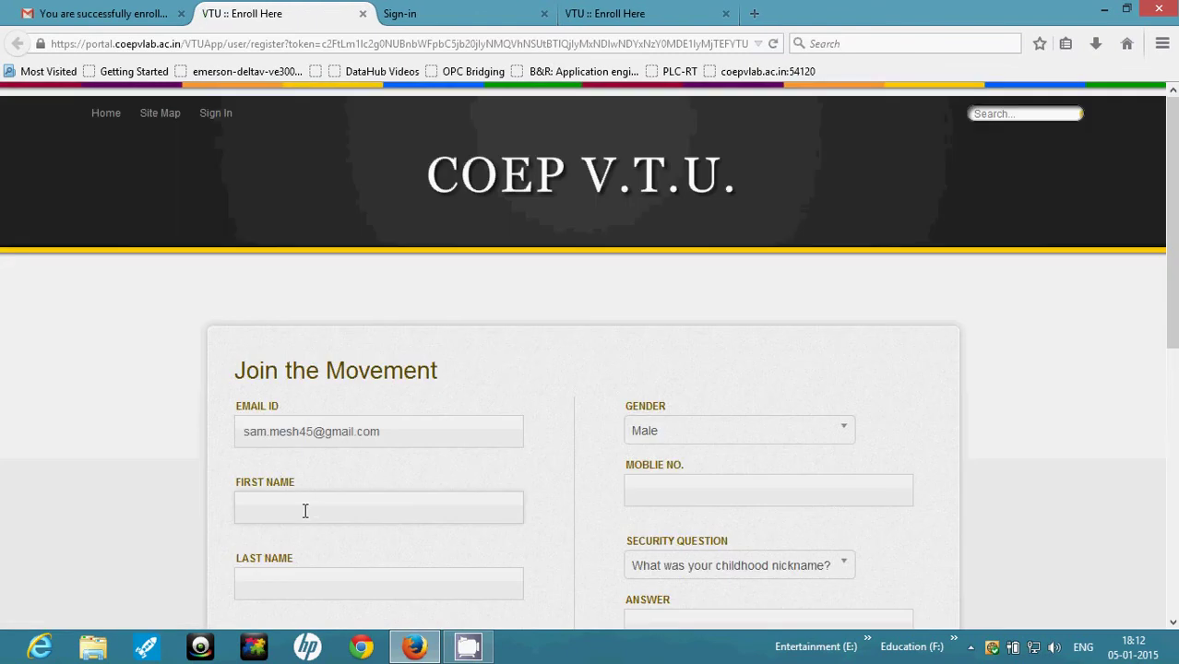
# - Enter the first, last and middle names in the registration form
pyautogui.click(306, 510)
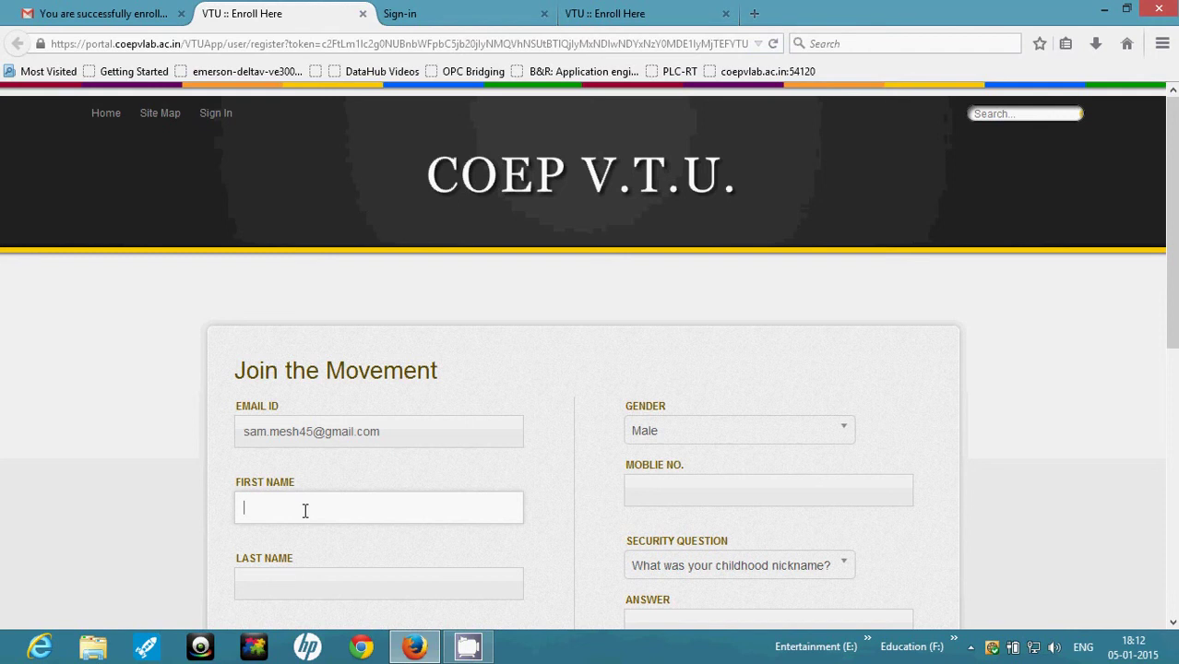
pyautogui.click(300, 582)
pyautogui.write('mesh')
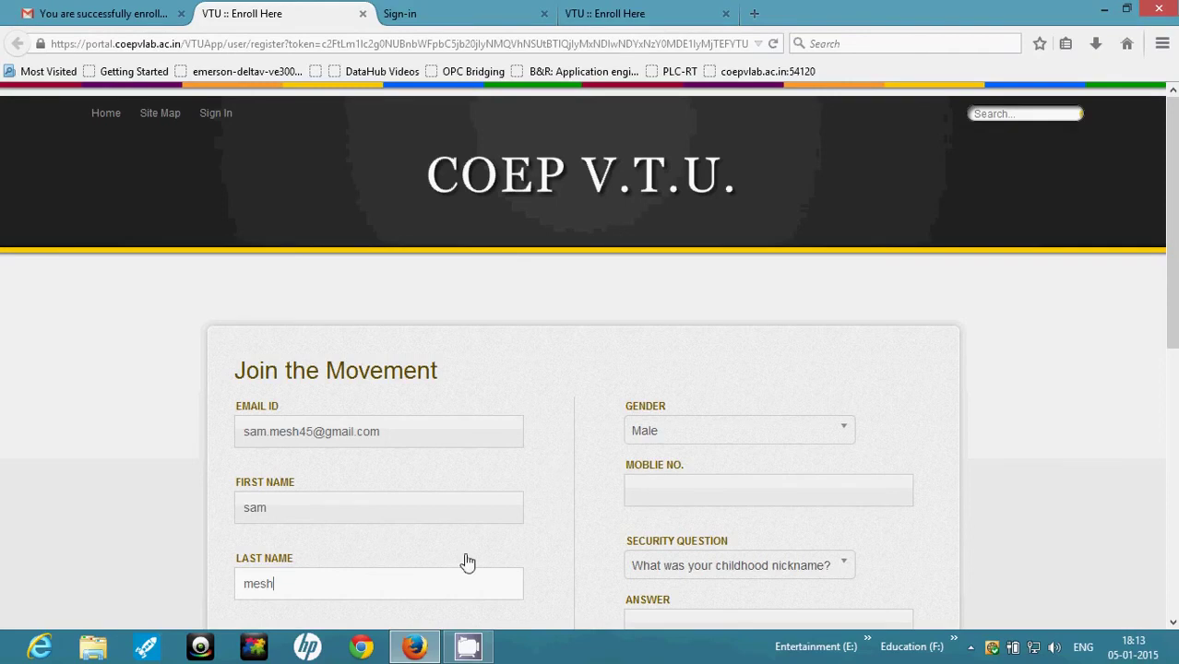
pyautogui.scroll(-1, 468, 562)
pyautogui.scroll(-5, 313, 556)
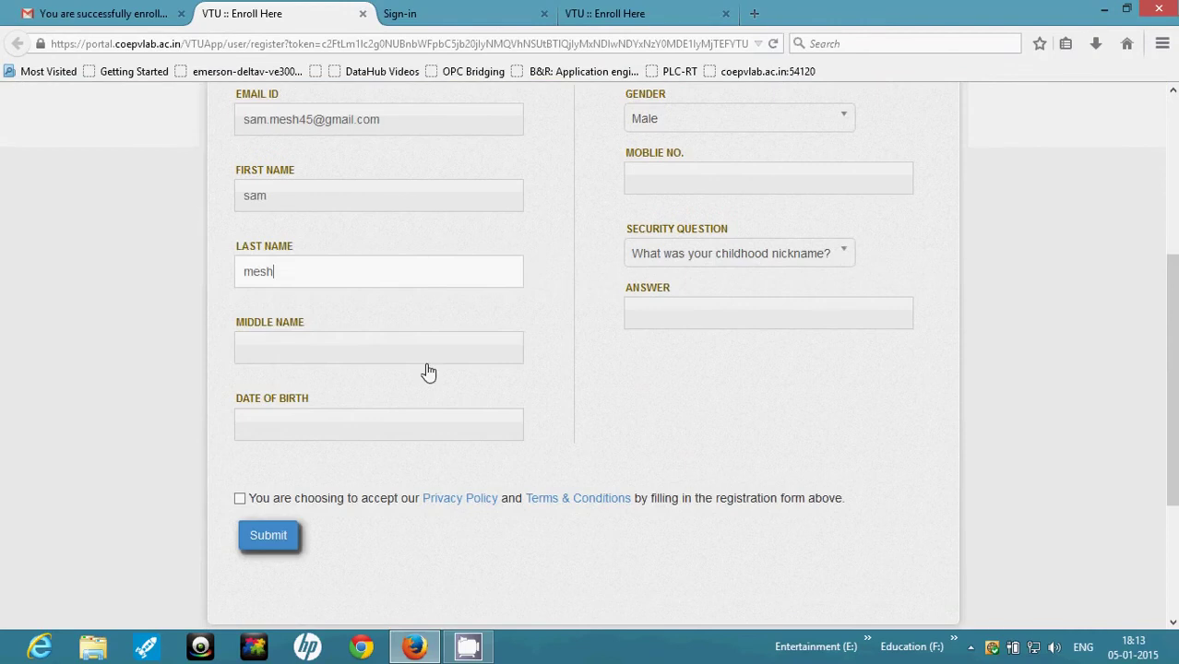
pyautogui.click(364, 339)
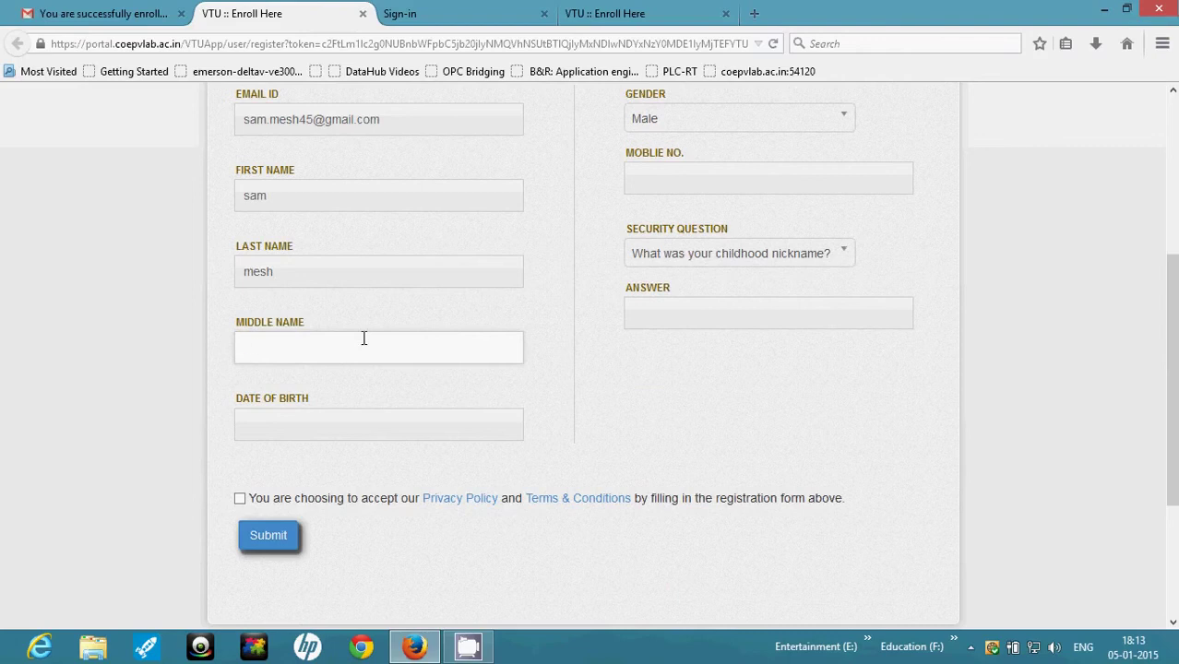
pyautogui.write('raj')
pyautogui.click(318, 427)
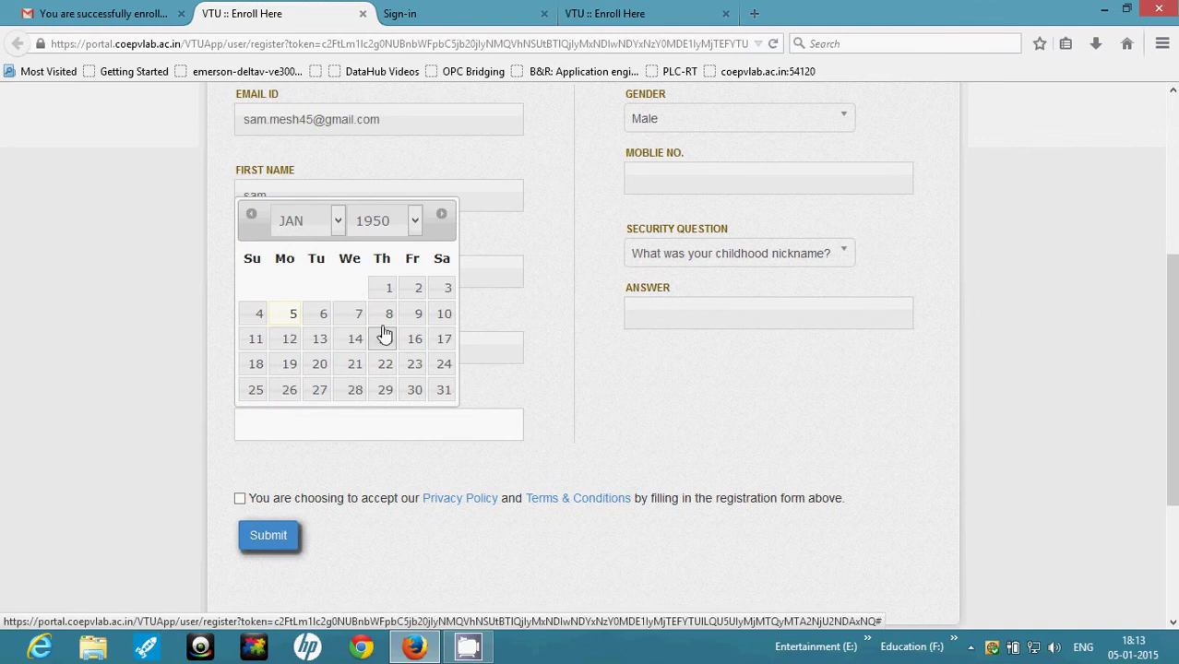
pyautogui.click(415, 225)
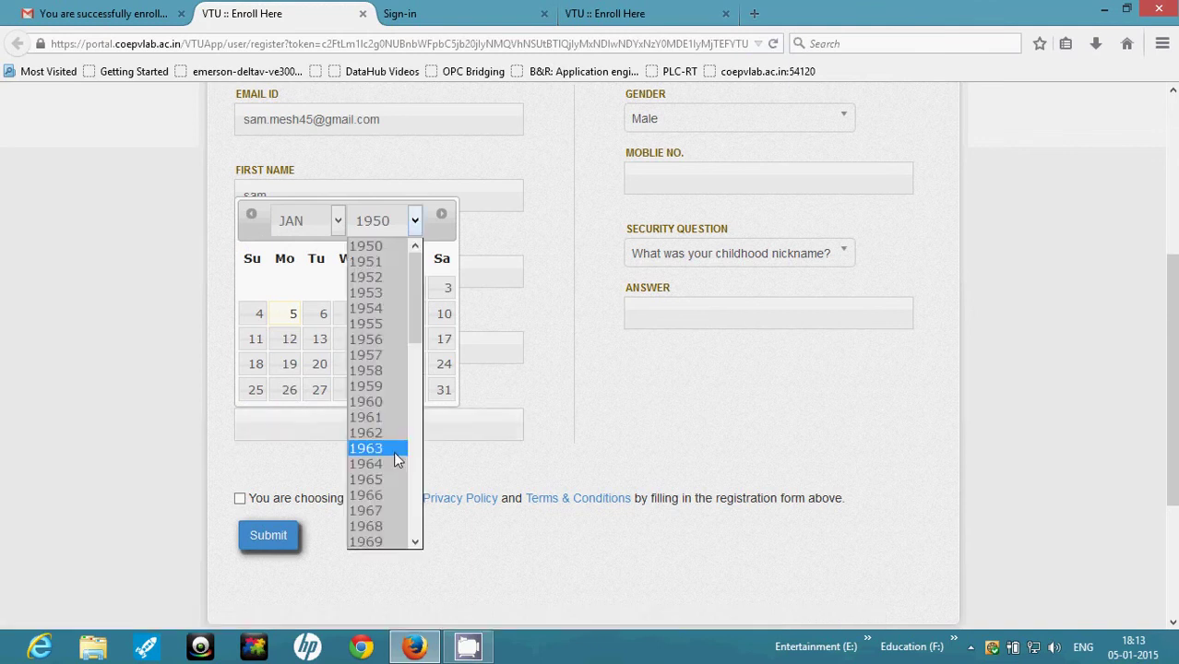
pyautogui.scroll(-9, 415, 460)
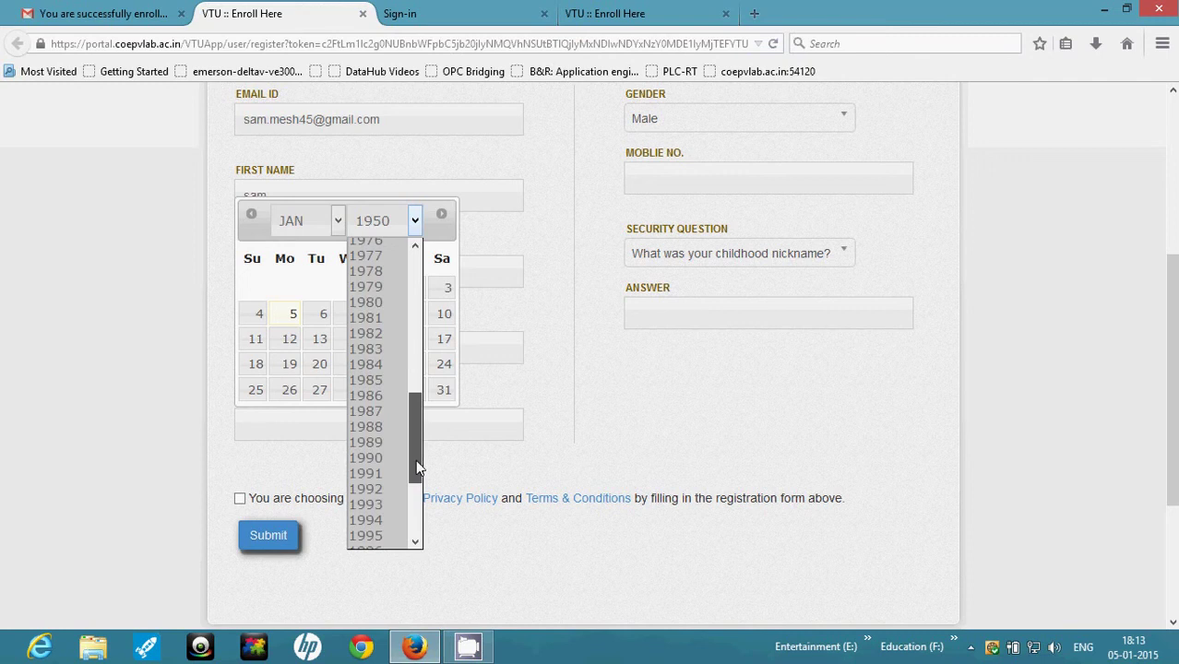
pyautogui.click(363, 453)
pyautogui.click(334, 223)
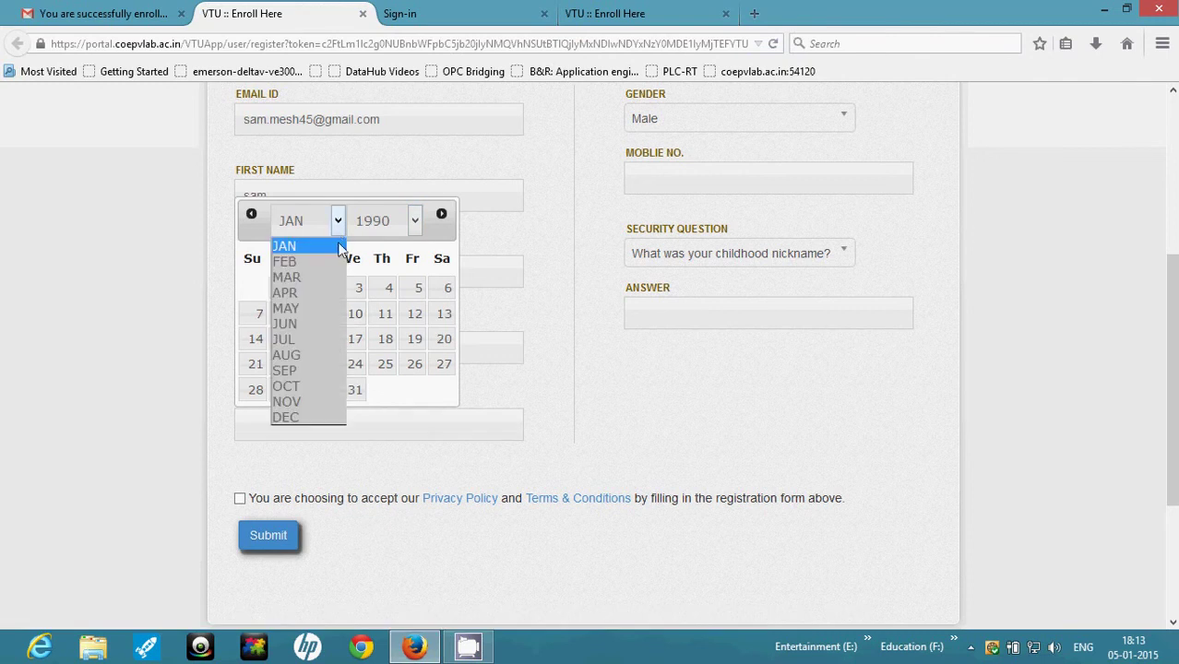
pyautogui.click(309, 339)
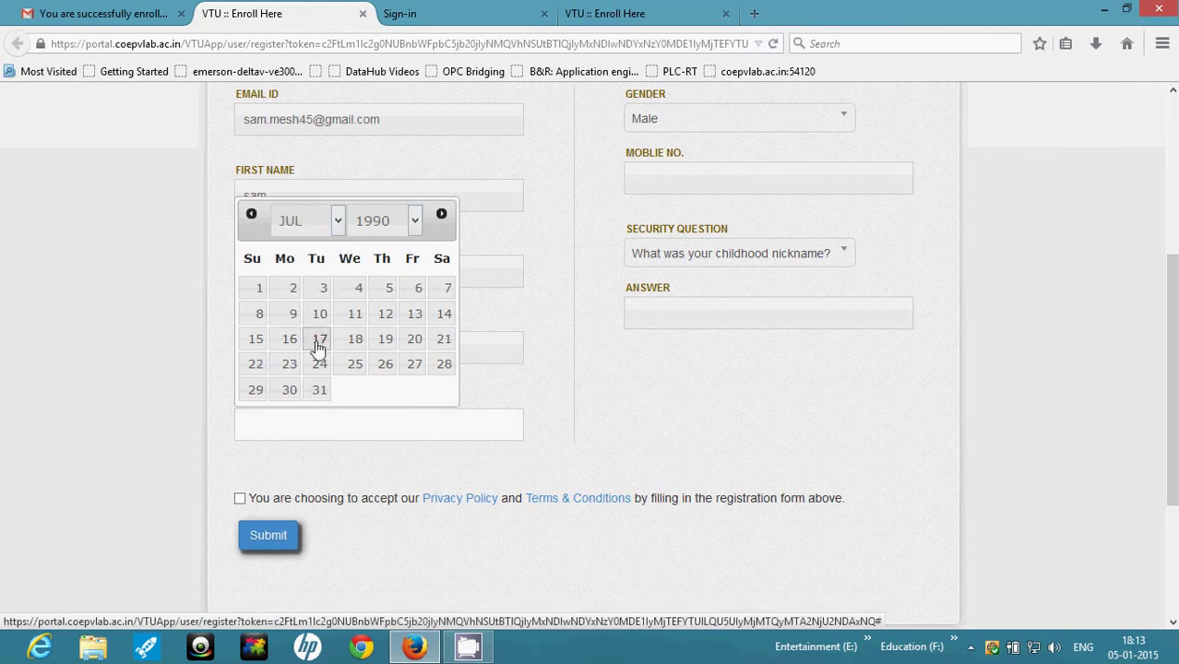
pyautogui.click(318, 340)
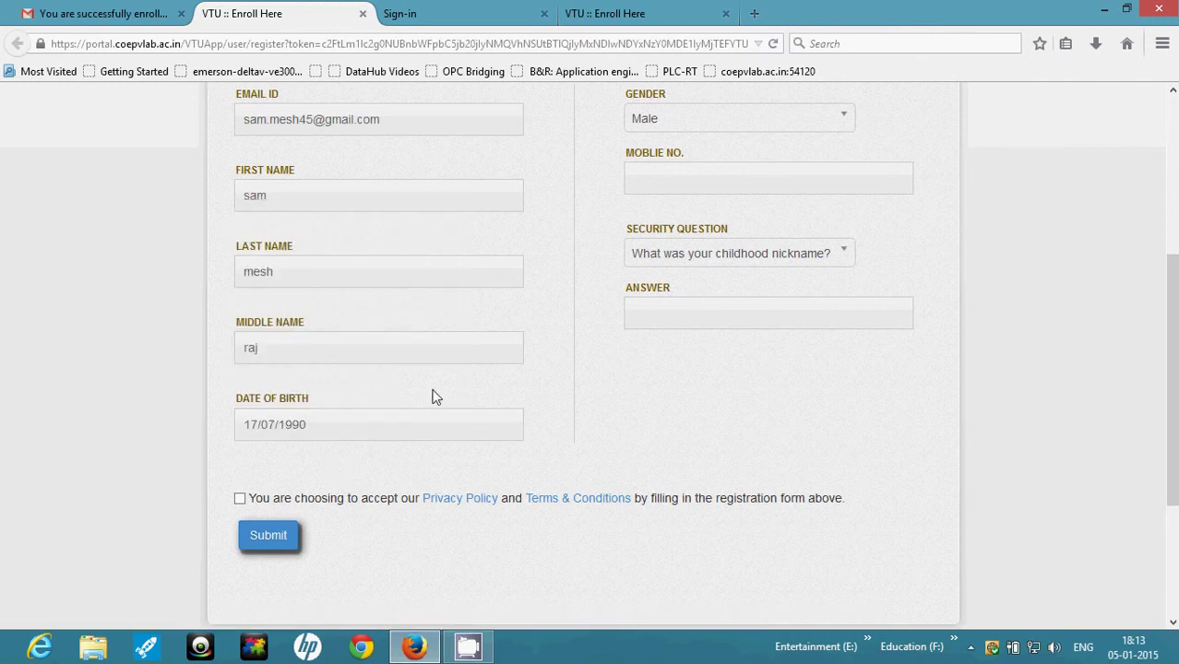
# - Set gender to Female and enter the mobile number
pyautogui.scroll(2, 932, 224)
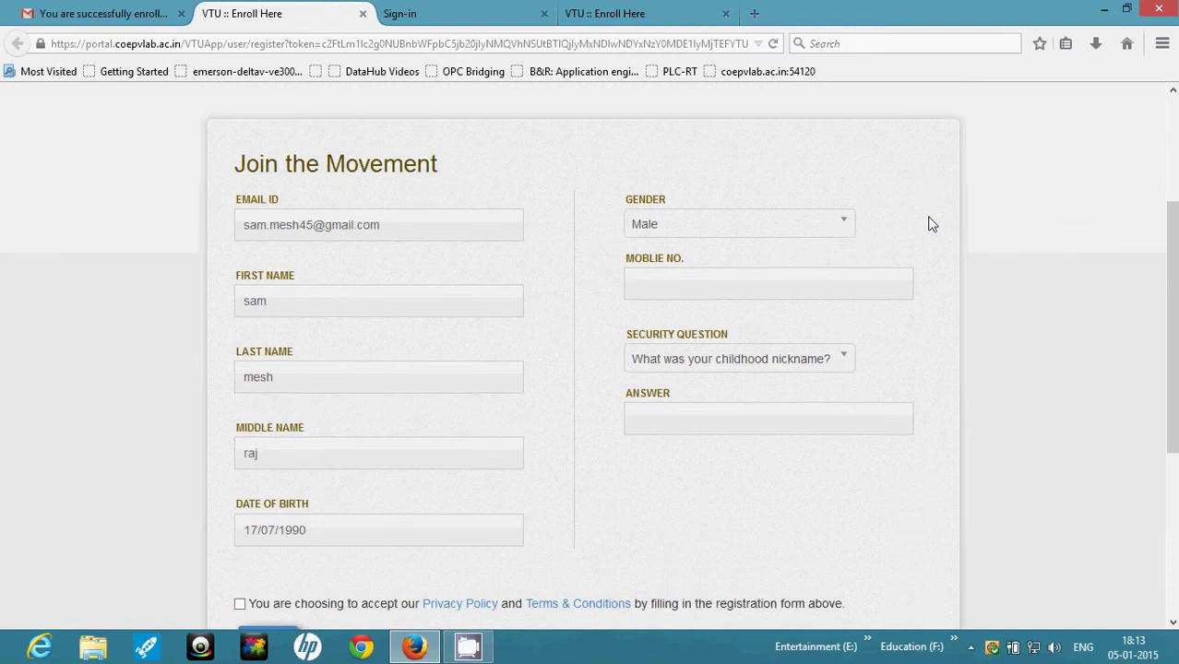
pyautogui.click(840, 247)
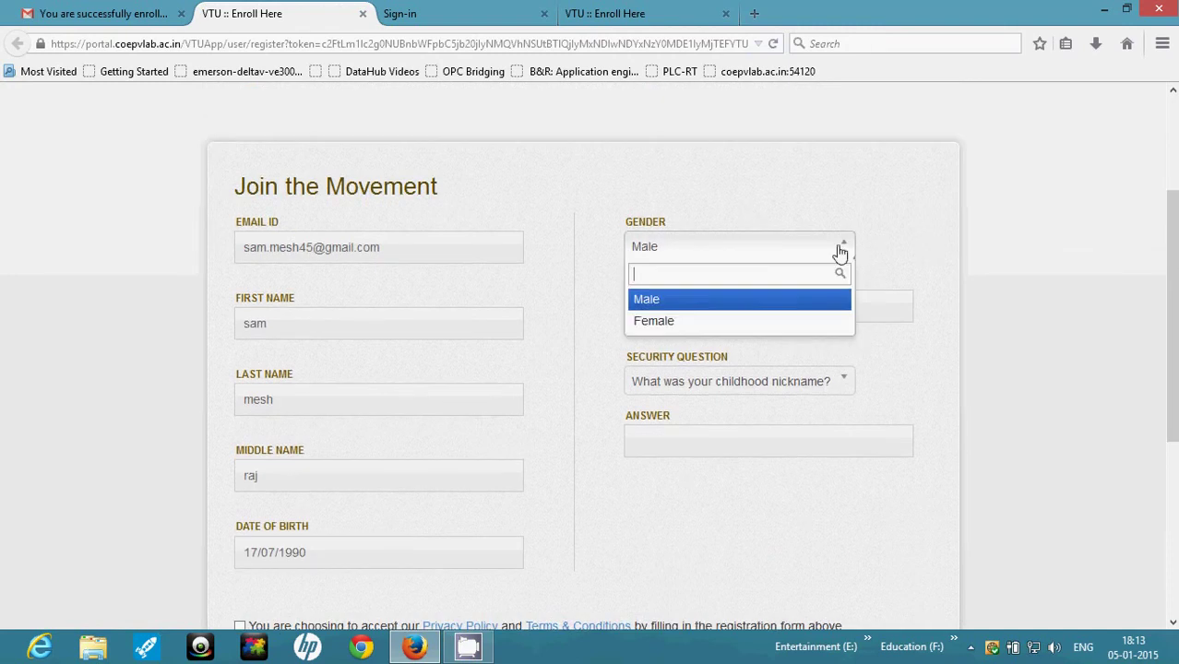
pyautogui.click(734, 322)
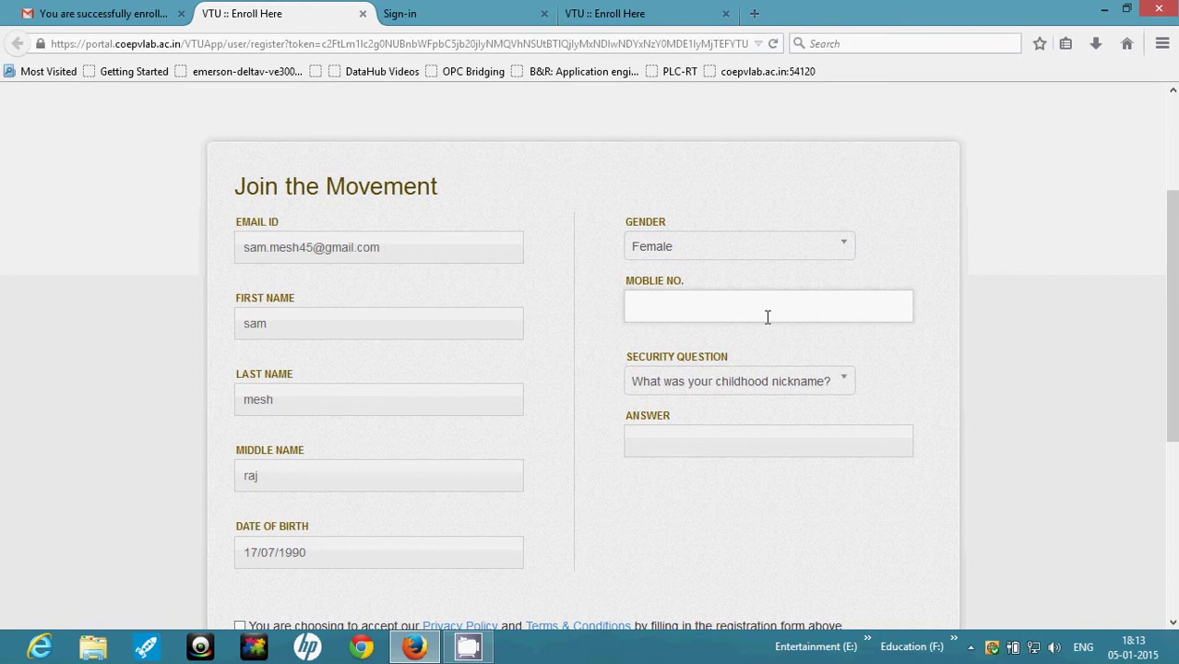
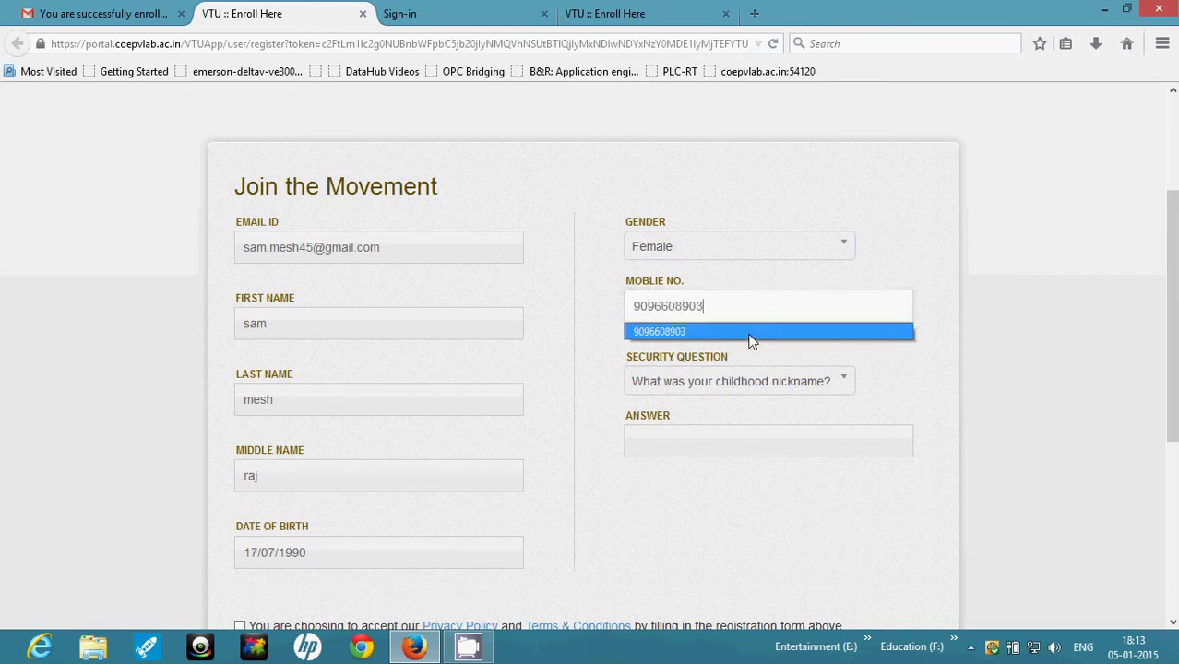
pyautogui.click(752, 334)
pyautogui.click(728, 378)
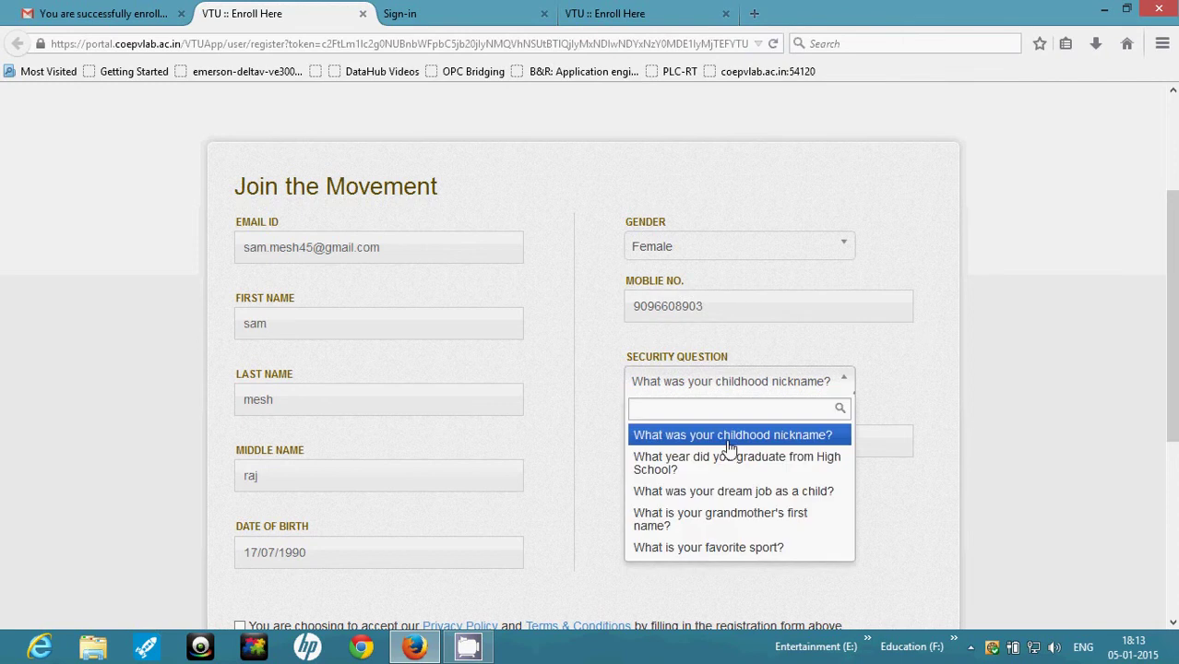
pyautogui.click(707, 548)
pyautogui.click(707, 441)
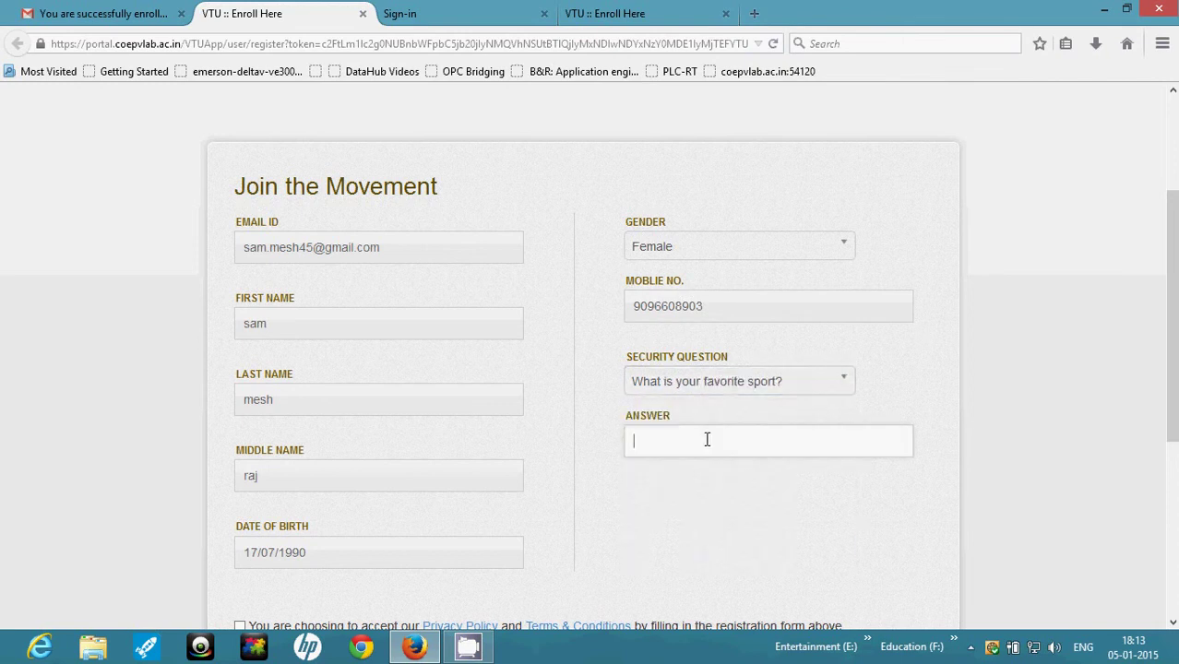
# - Accept the privacy policy and terms, then submit the registration form
pyautogui.scroll(-3, 707, 440)
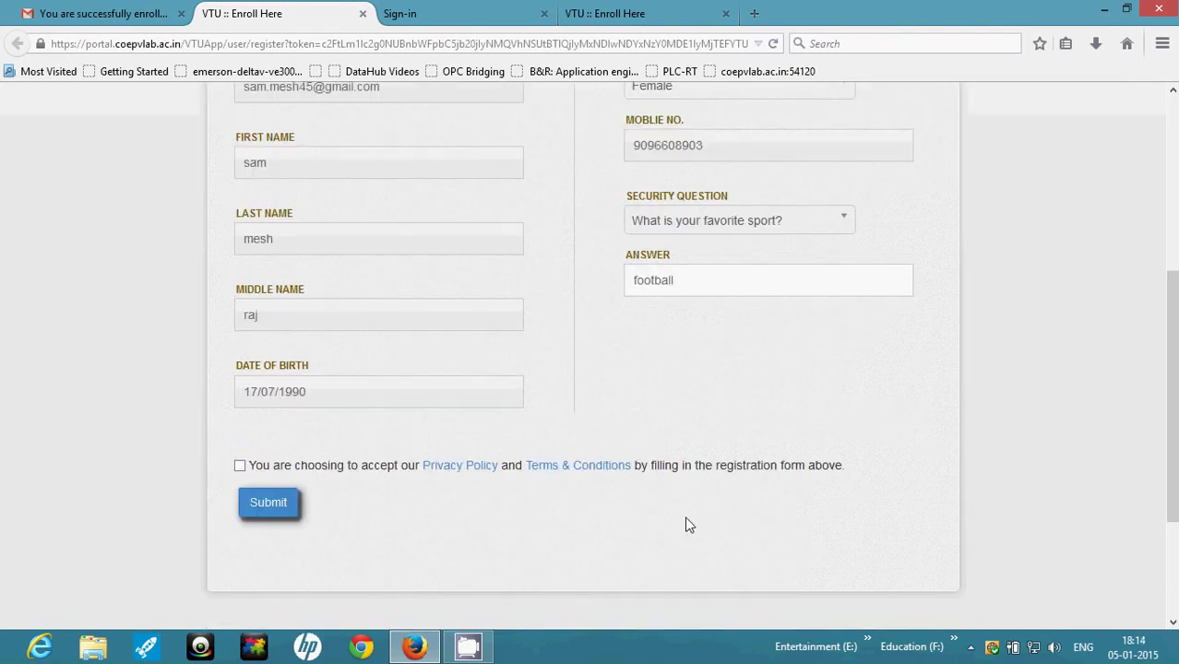
pyautogui.click(241, 469)
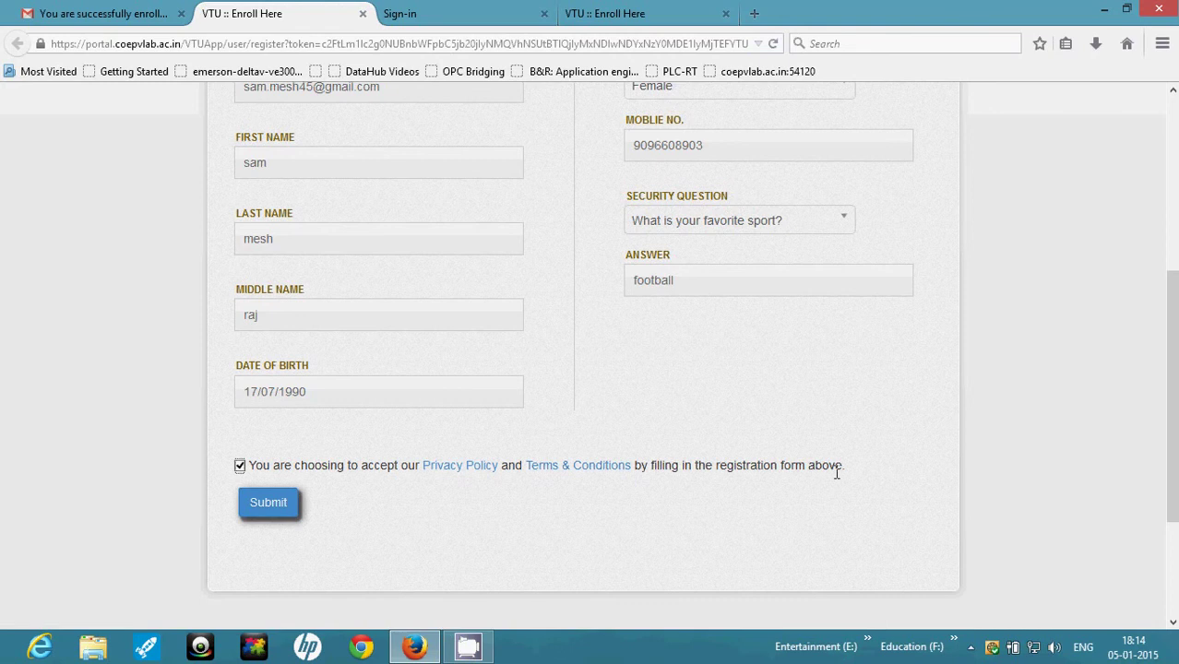
pyautogui.click(285, 518)
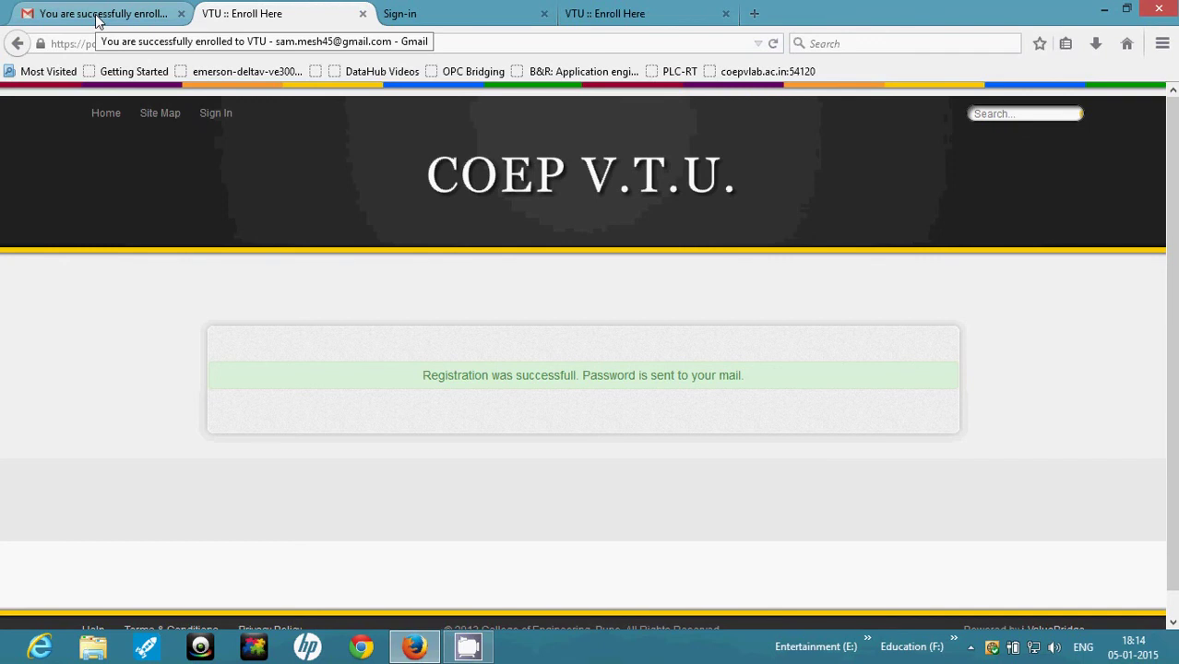
# - In Gmail, leave Spam for the Inbox and open the eagle.admin 'successfully registered to VTU' email
pyautogui.click(98, 20)
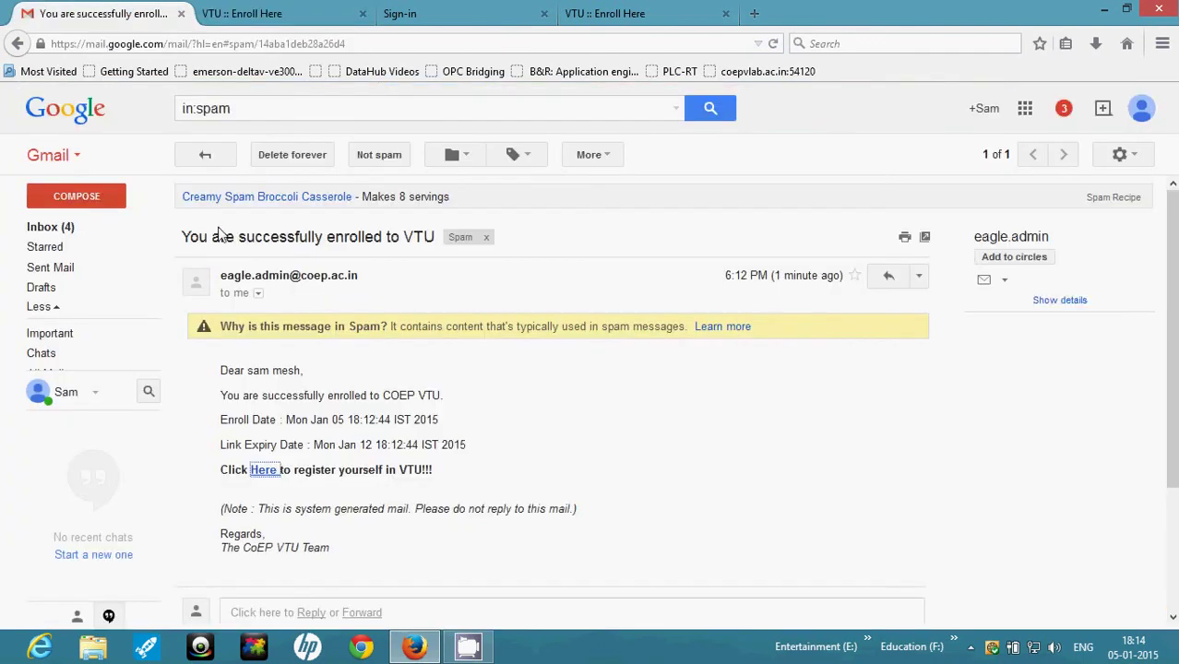
pyautogui.click(213, 158)
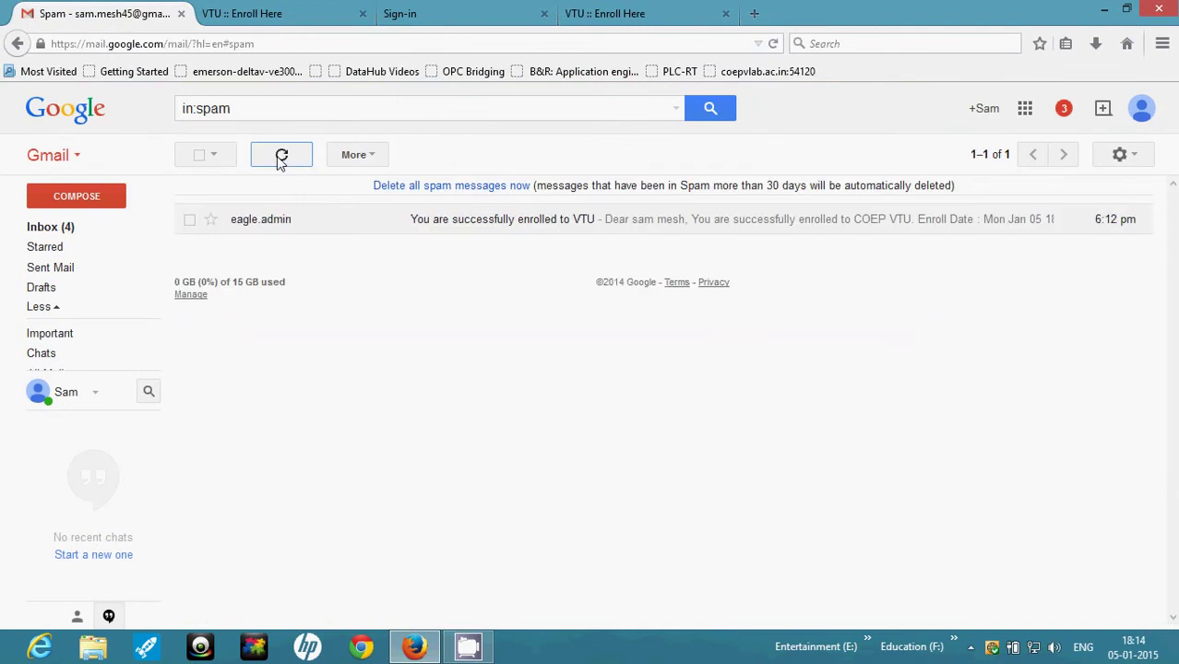
pyautogui.click(67, 230)
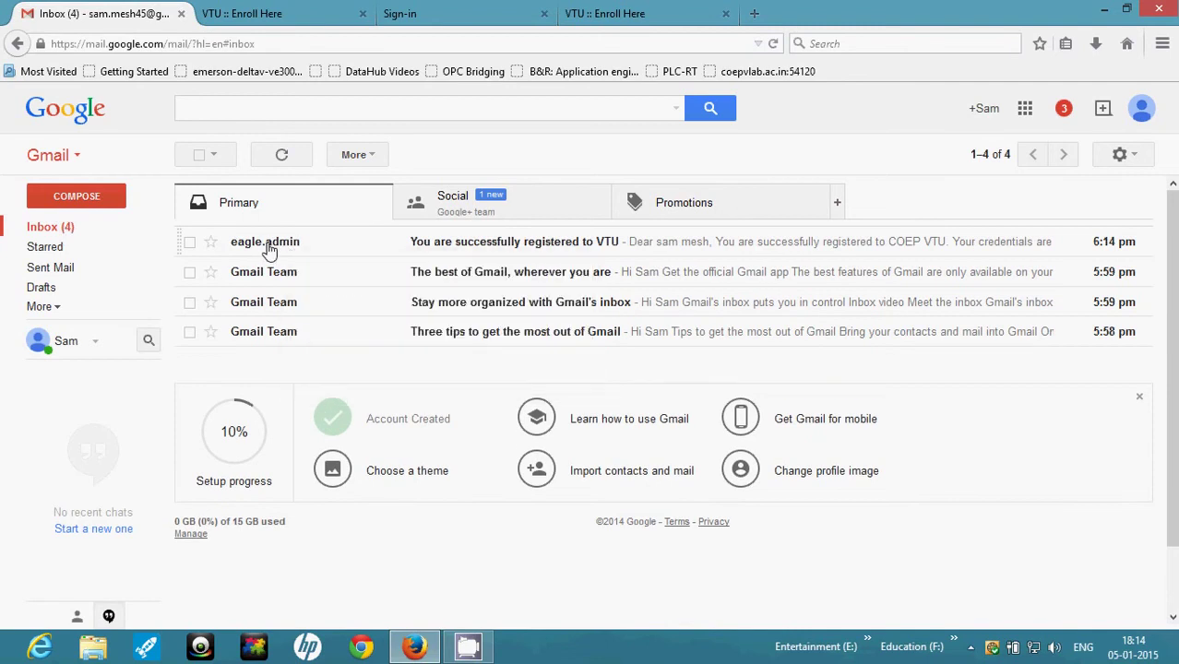
pyautogui.click(269, 247)
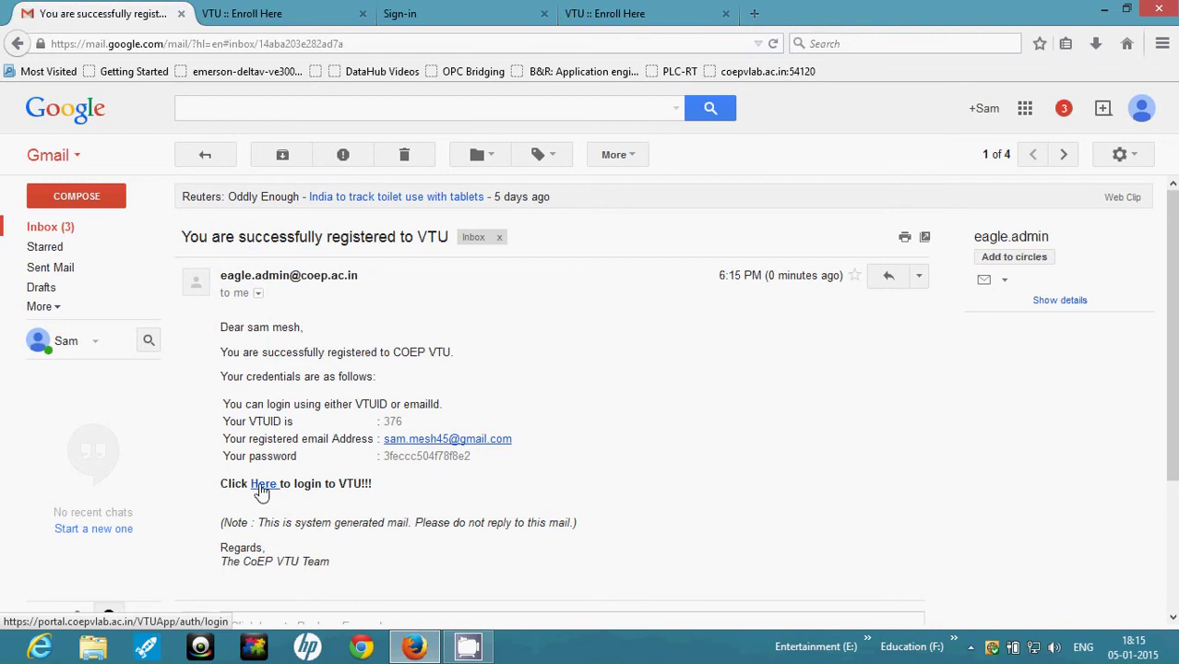
# - Open the VTU login page from the email and replace the old ID with VTUID 376
pyautogui.click(262, 485)
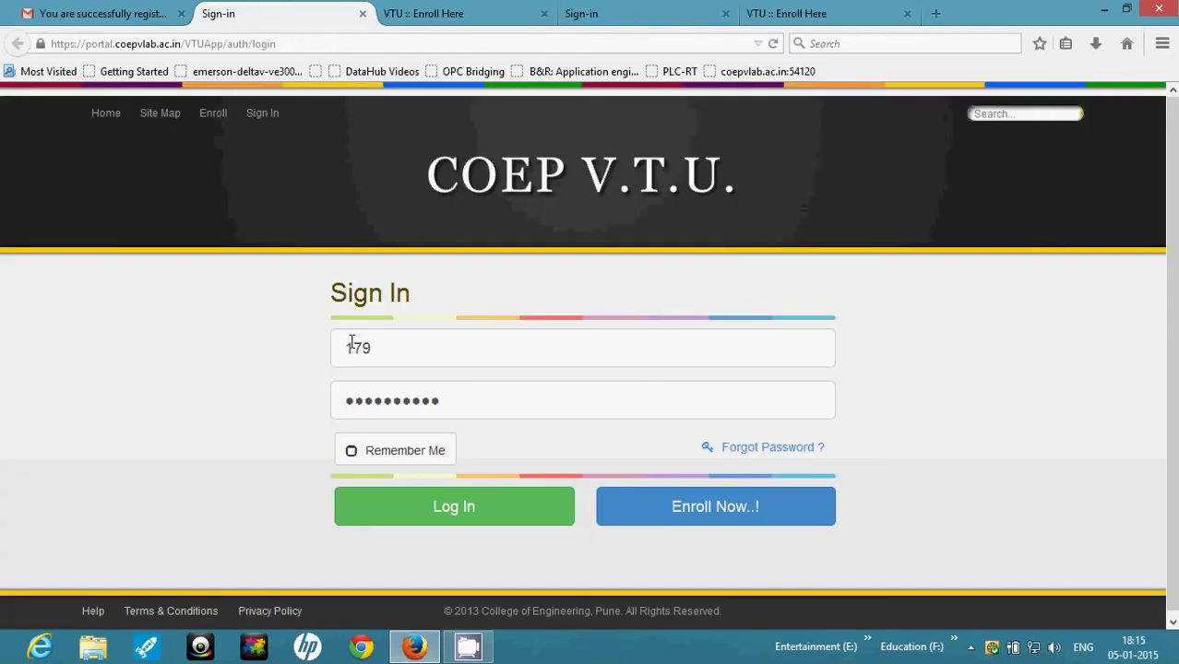
pyautogui.click(411, 348)
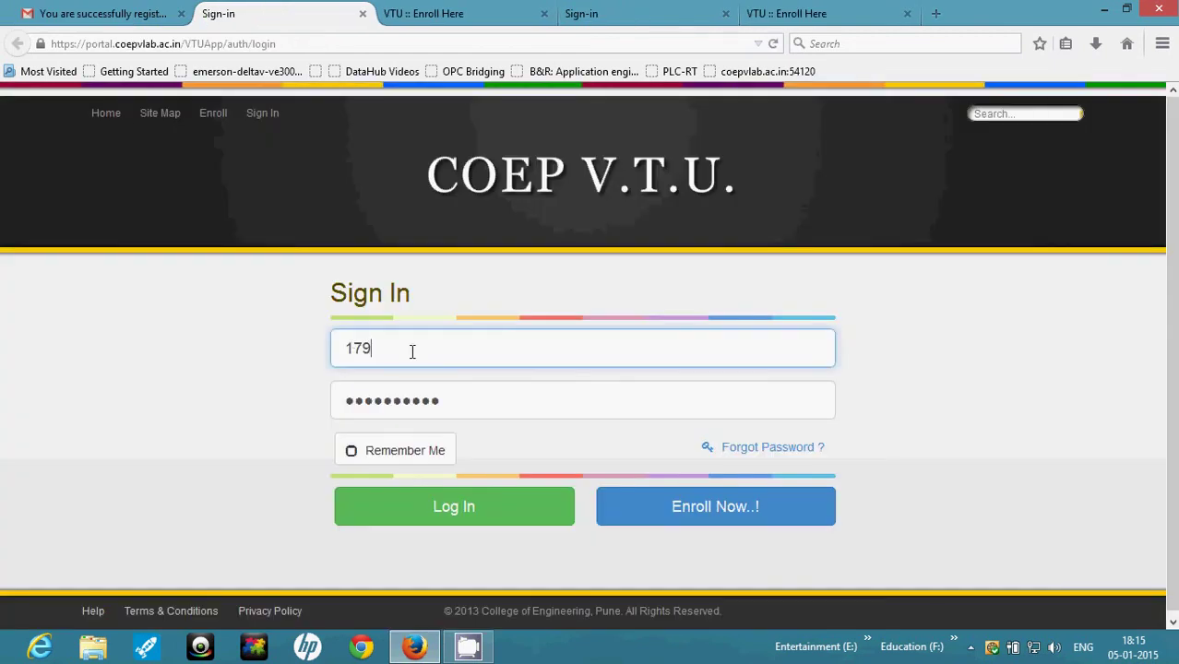
pyautogui.click(130, 16)
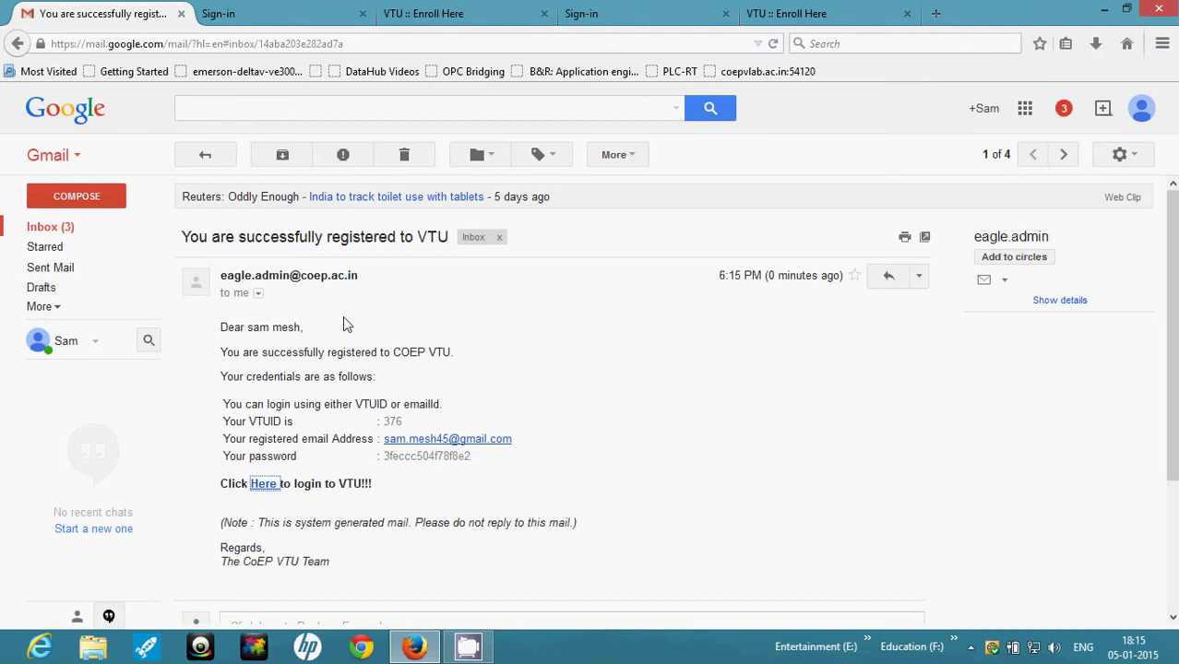
pyautogui.moveTo(407, 421); pyautogui.dragTo(387, 423)
pyautogui.hotkey('ctrl', 'c')
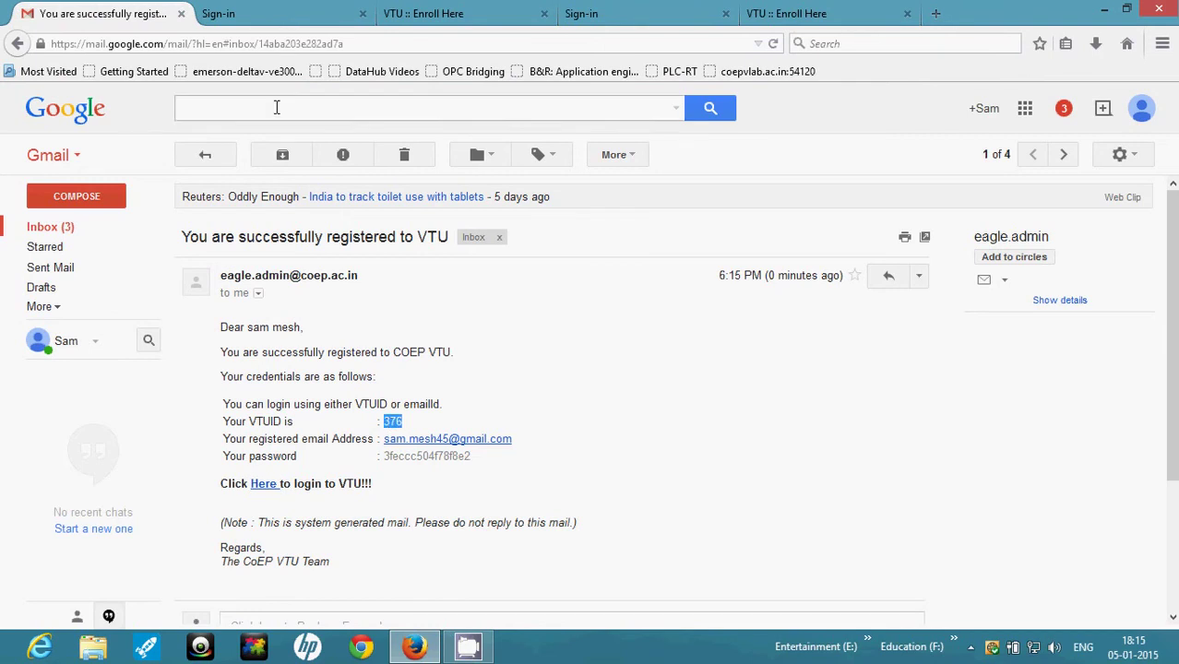
pyautogui.click(271, 11)
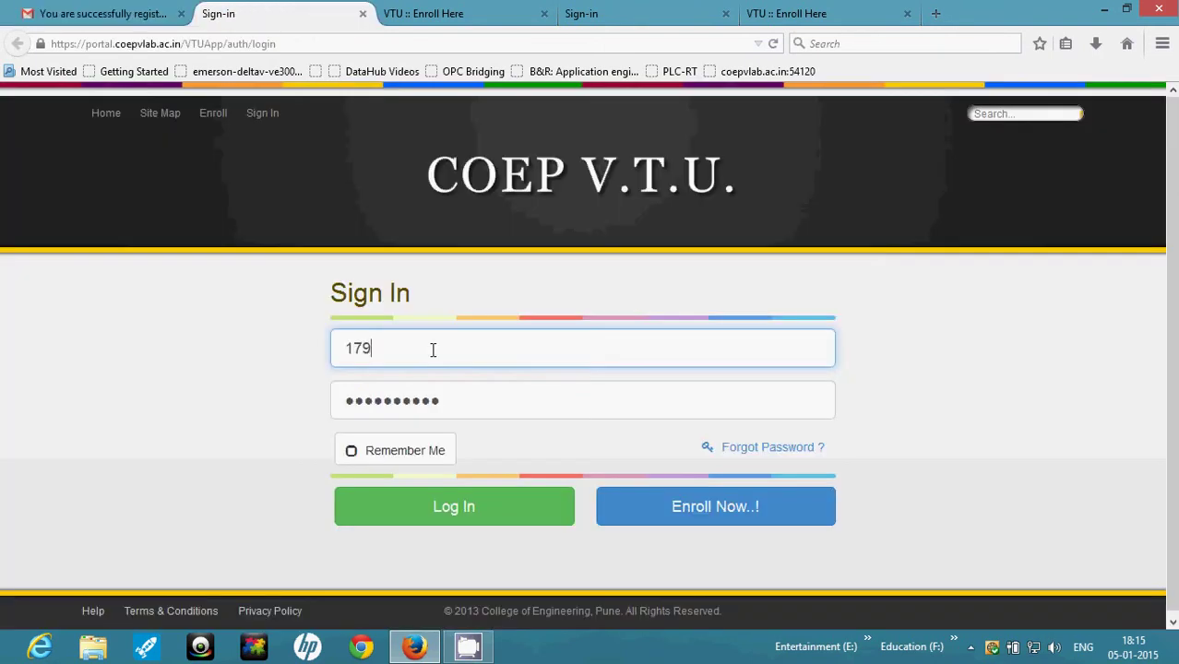
pyautogui.moveTo(417, 348); pyautogui.dragTo(325, 352)
pyautogui.hotkey('ctrl', 'v')
# - Paste the emailed password over the old one and tick Remember Me
pyautogui.click(102, 15)
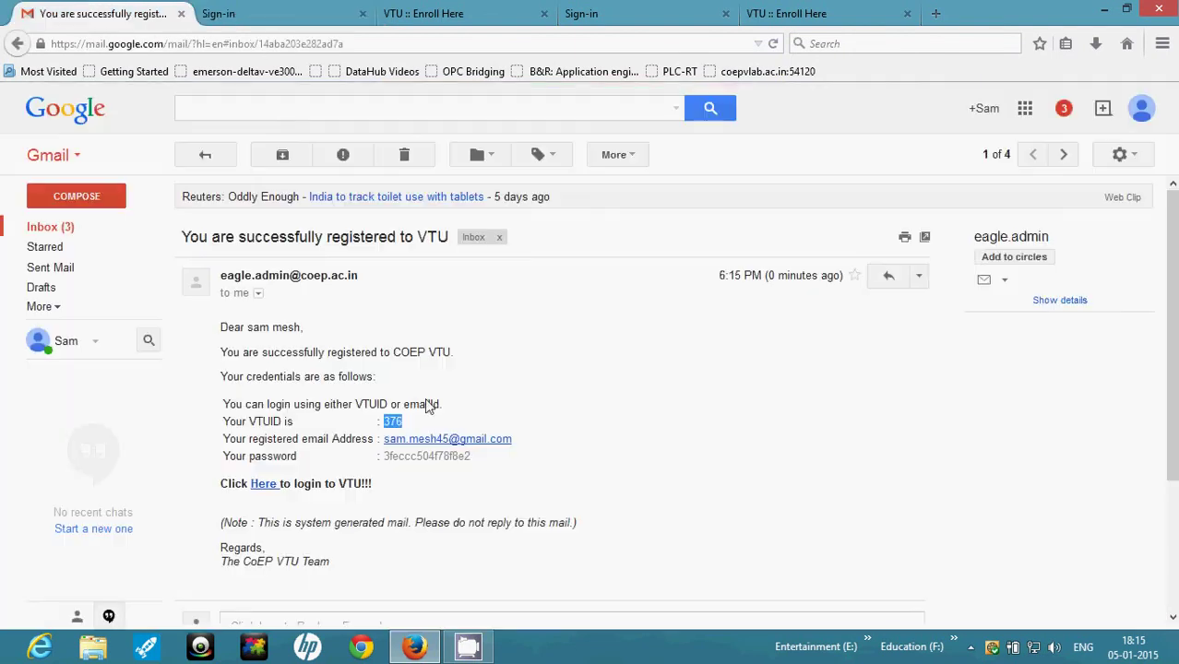
pyautogui.moveTo(476, 459); pyautogui.dragTo(385, 469)
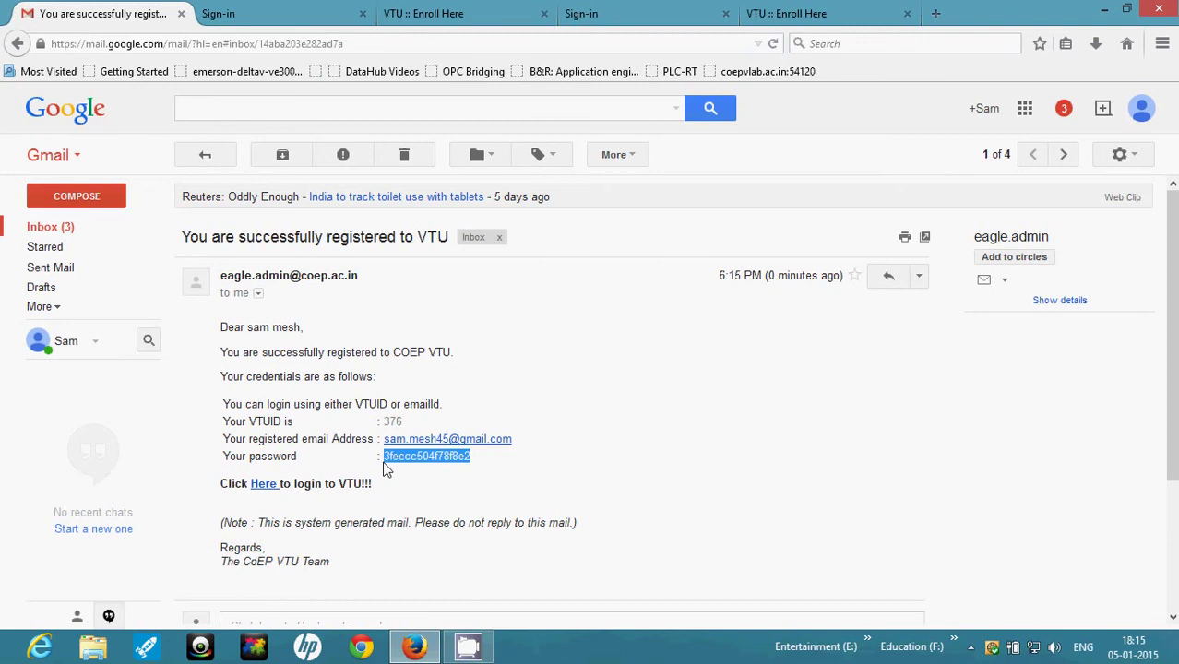
pyautogui.click(262, 19)
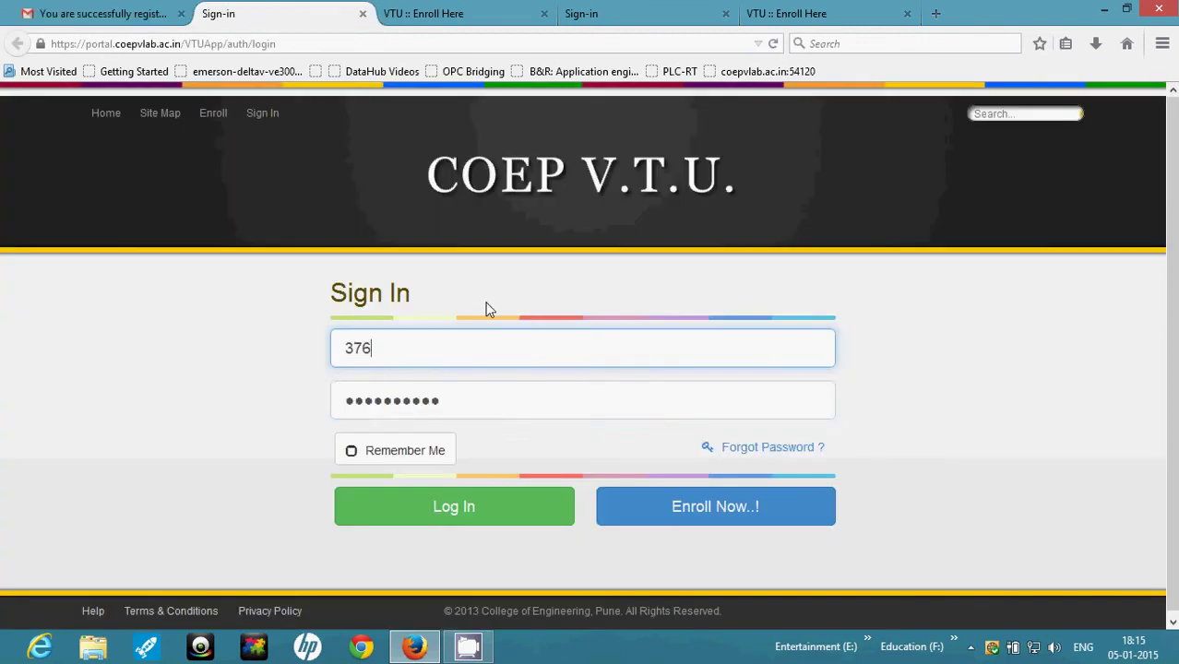
pyautogui.moveTo(482, 406); pyautogui.dragTo(302, 400)
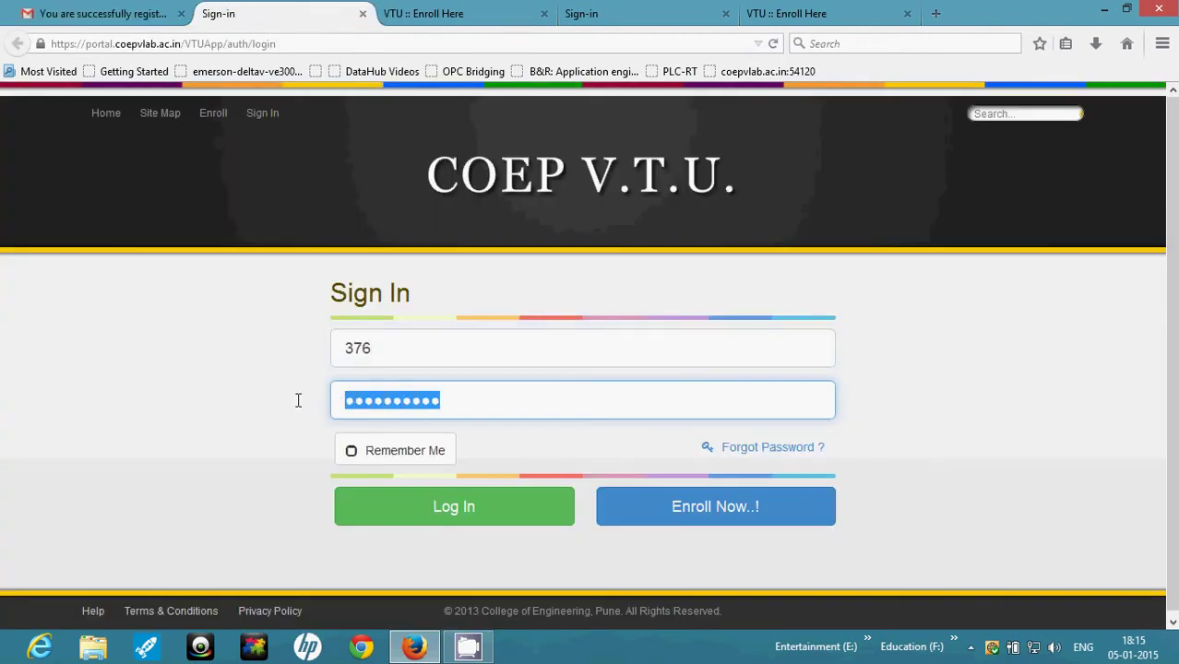
pyautogui.hotkey('ctrl', 'v')
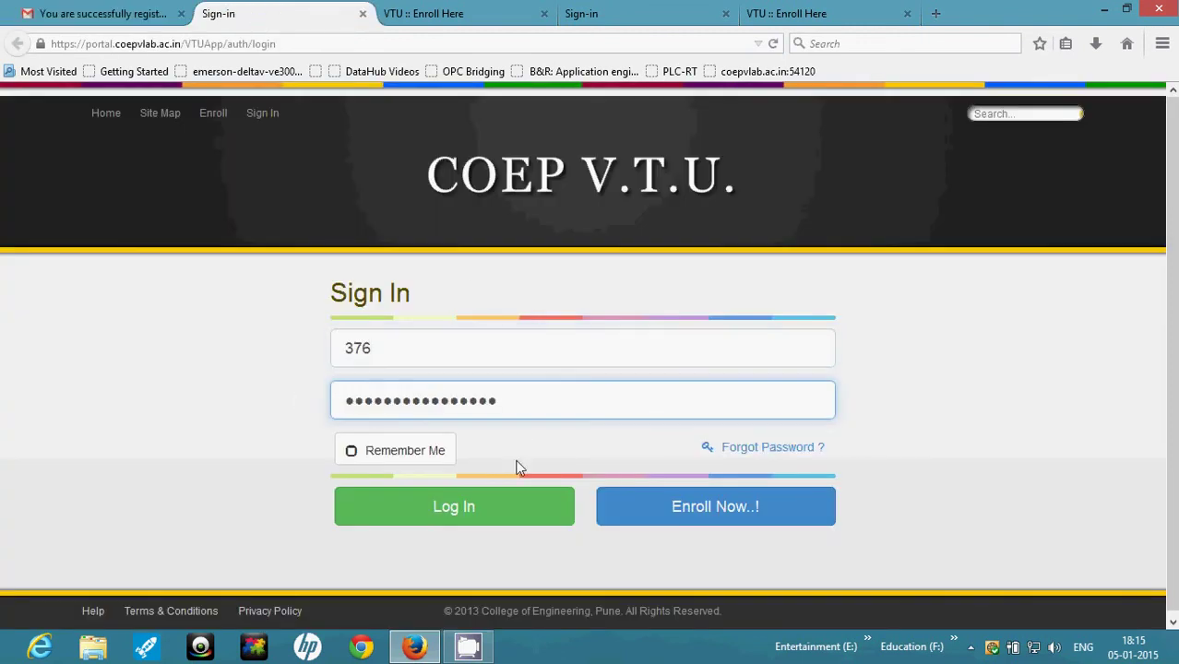
pyautogui.click(437, 469)
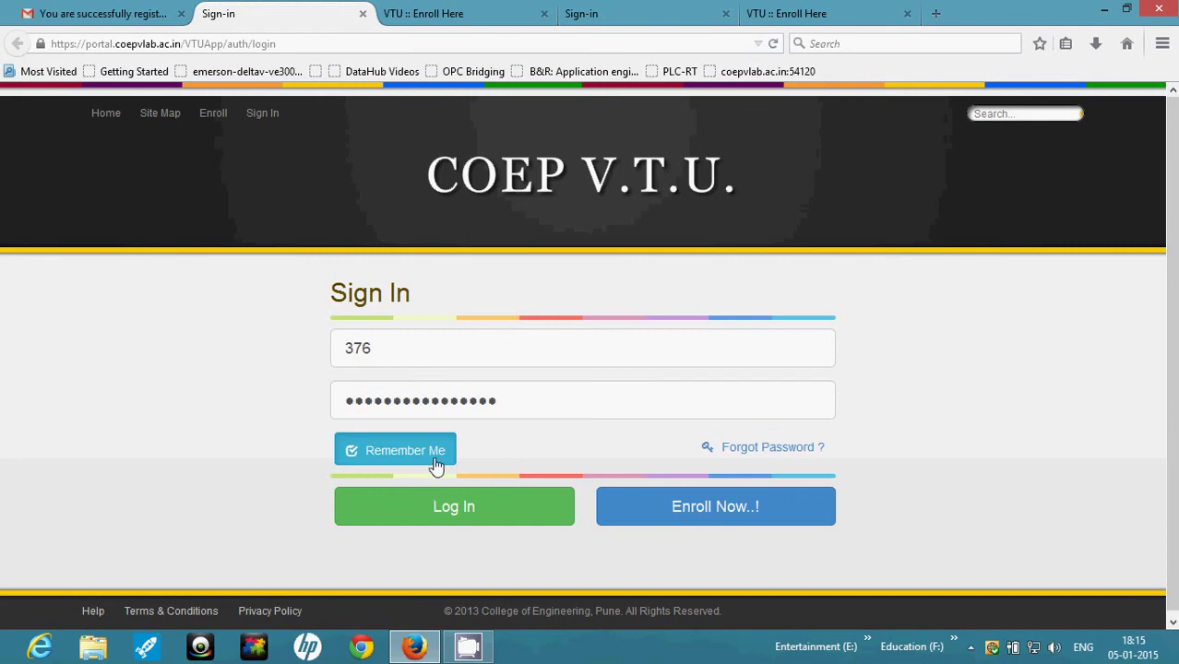
# - Log in as VTU ID 376, then apply for the STUDENT role and confirm with Yes
pyautogui.click(464, 514)
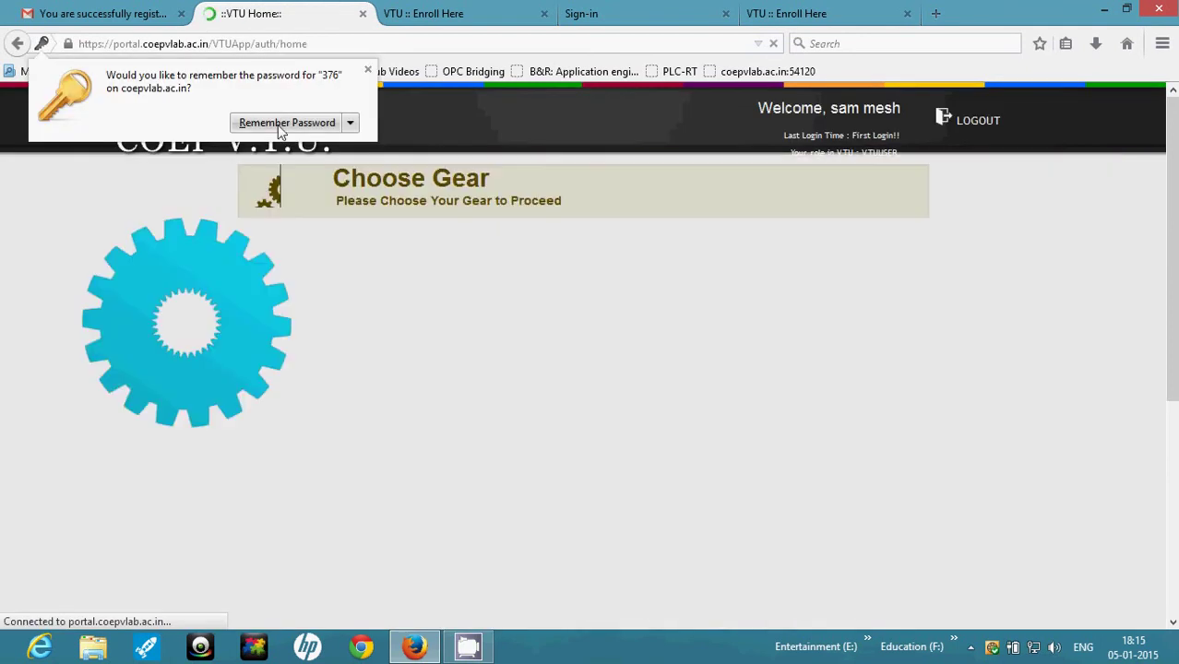
pyautogui.click(279, 126)
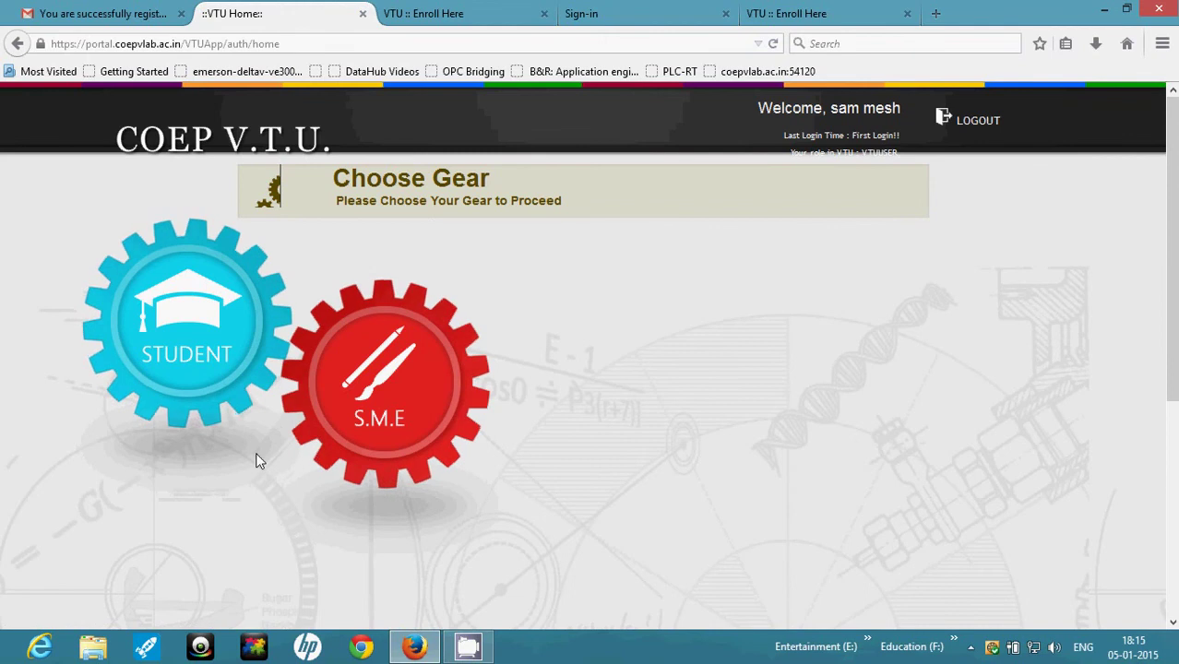
pyautogui.click(169, 362)
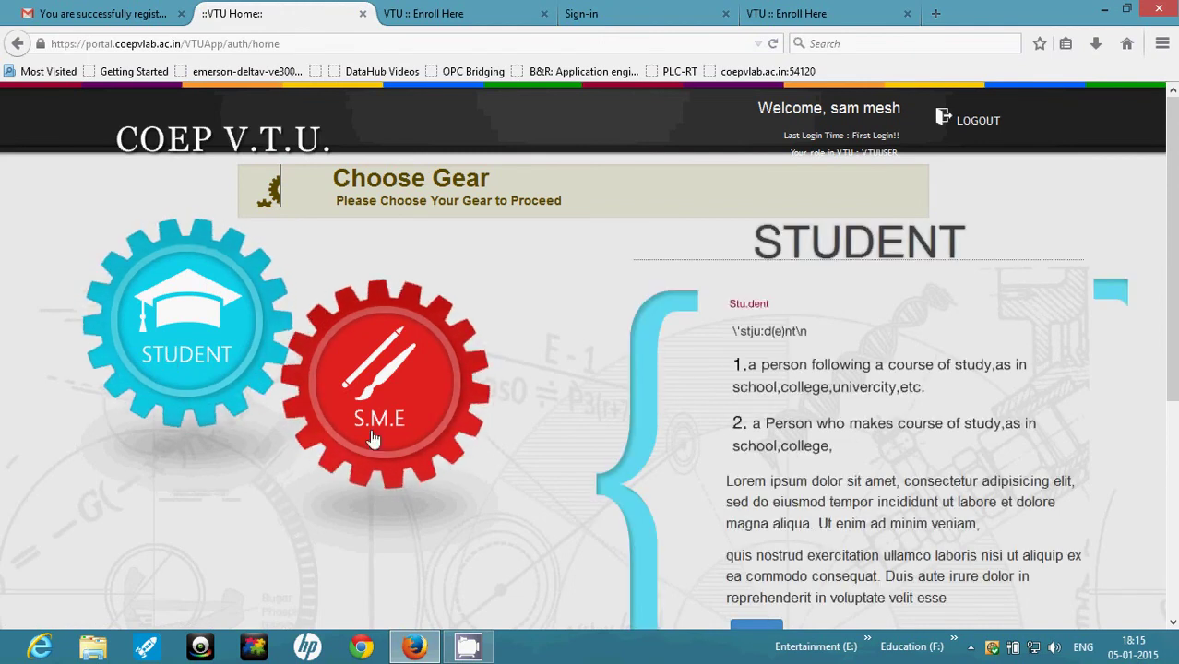
pyautogui.scroll(-2, 1176, 358)
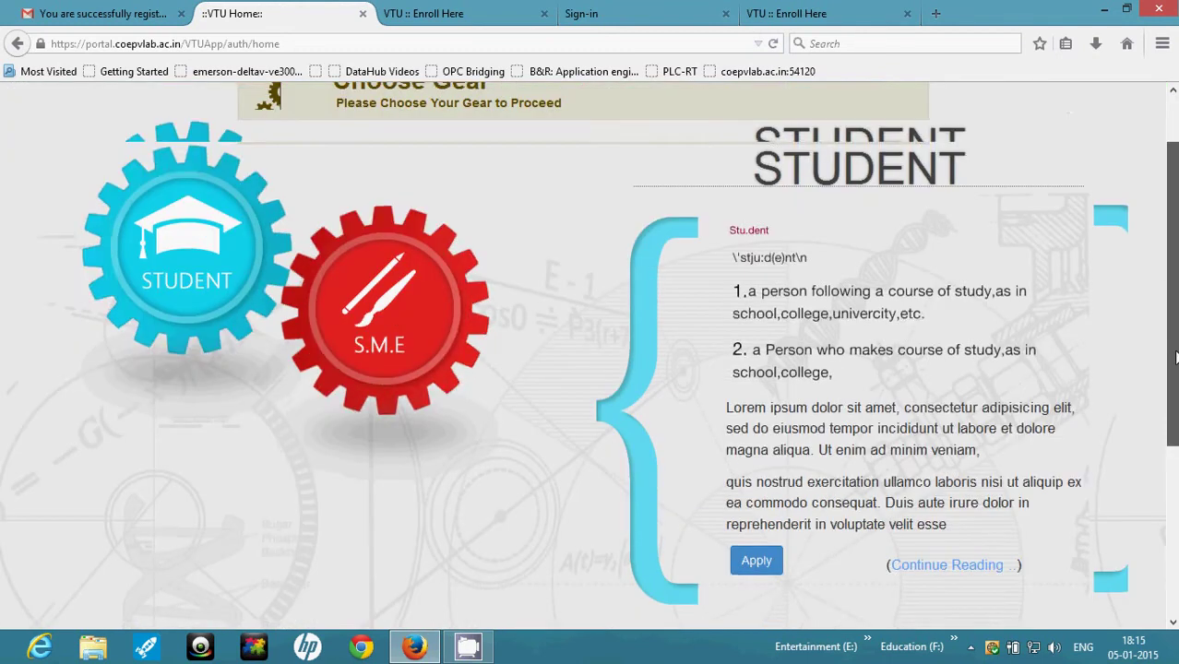
pyautogui.scroll(-1, 1175, 358)
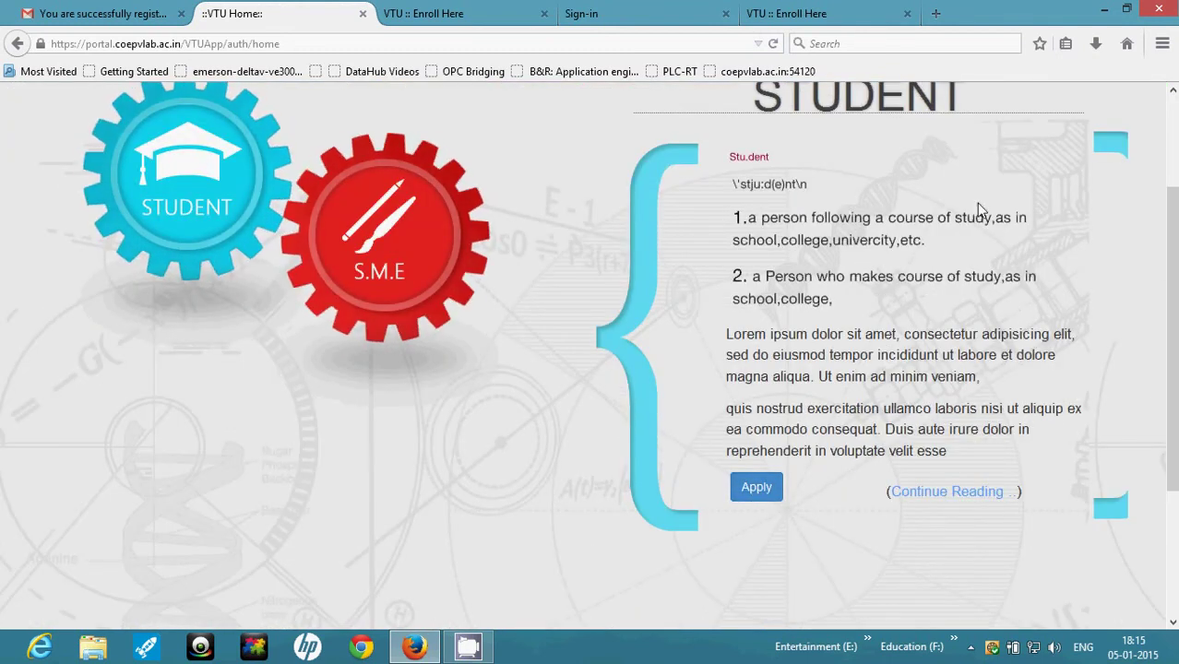
pyautogui.click(753, 496)
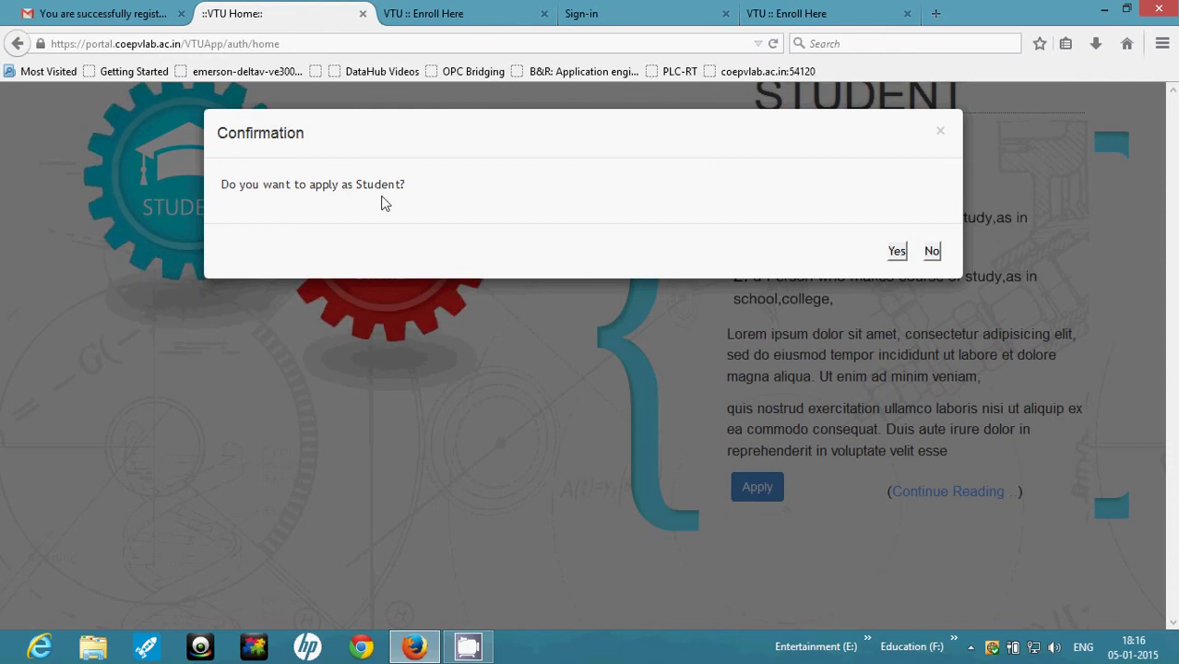
pyautogui.click(895, 251)
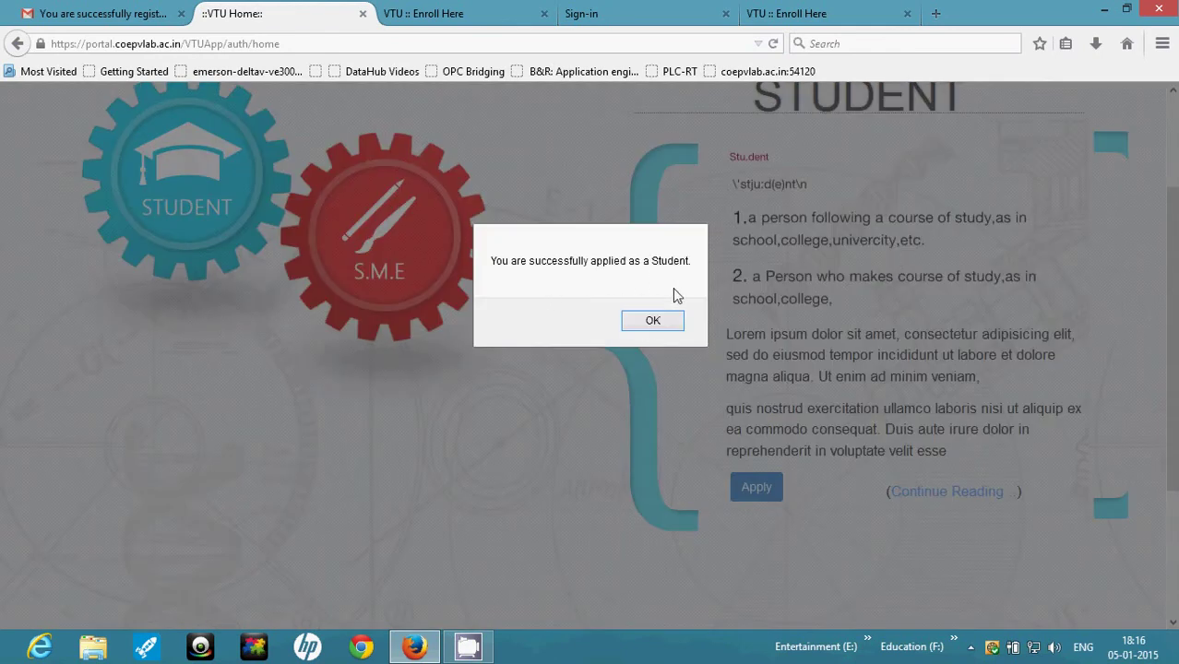
pyautogui.click(654, 323)
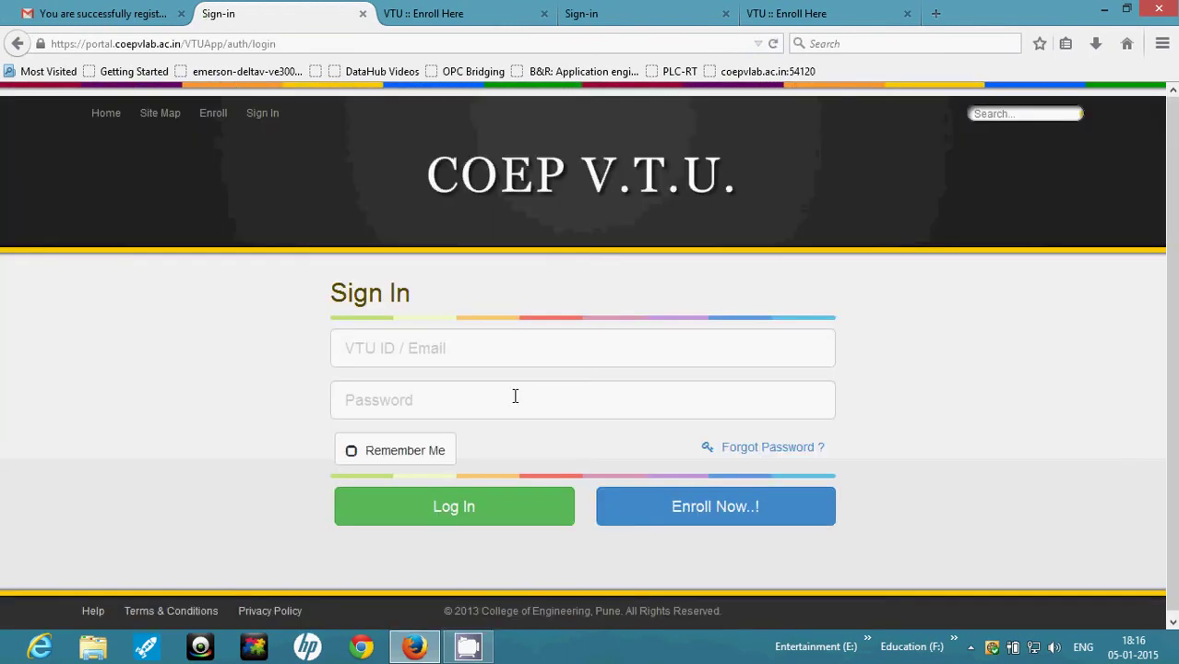
pyautogui.click(415, 348)
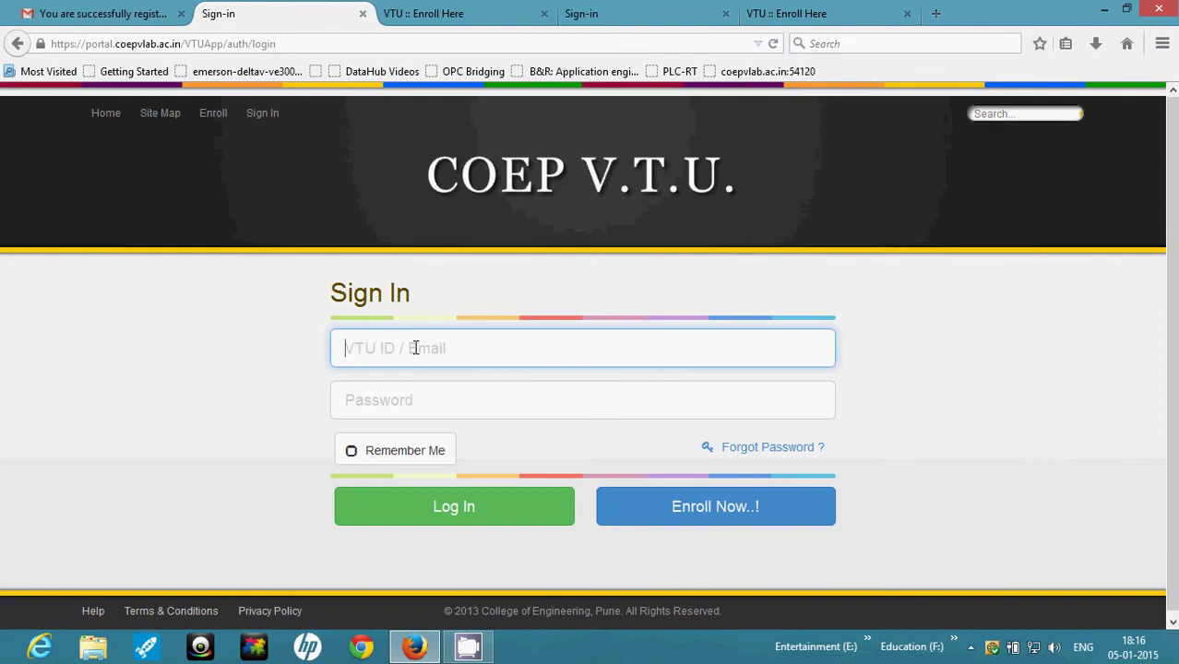
pyautogui.click(120, 14)
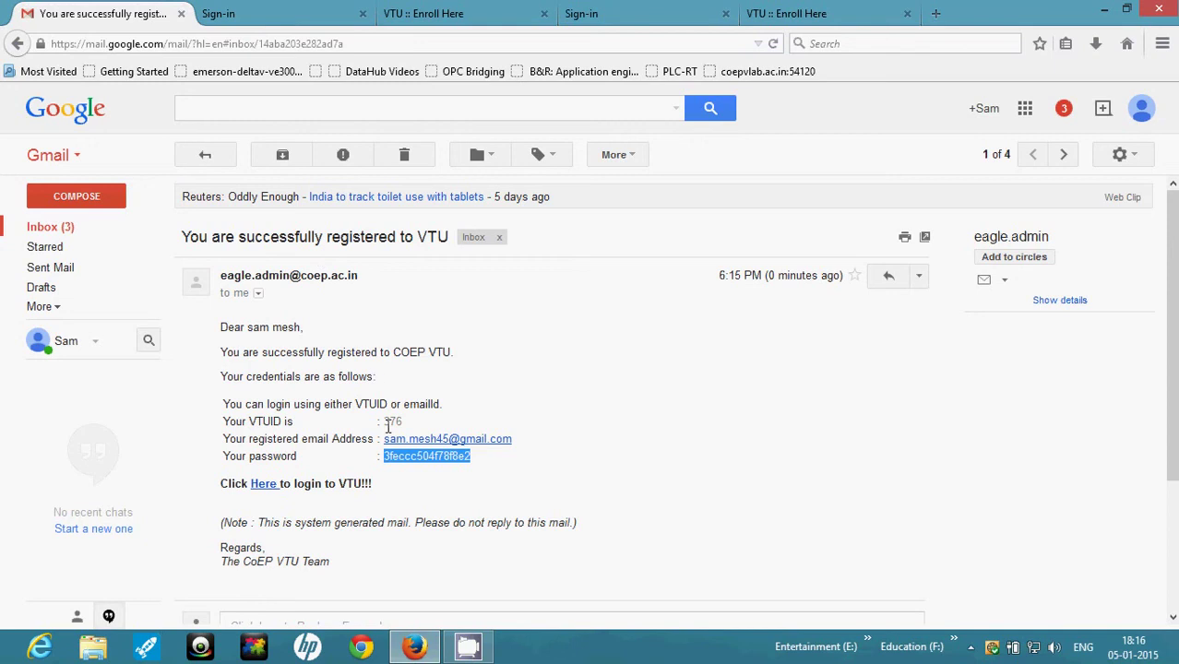
pyautogui.moveTo(386, 422); pyautogui.dragTo(406, 429)
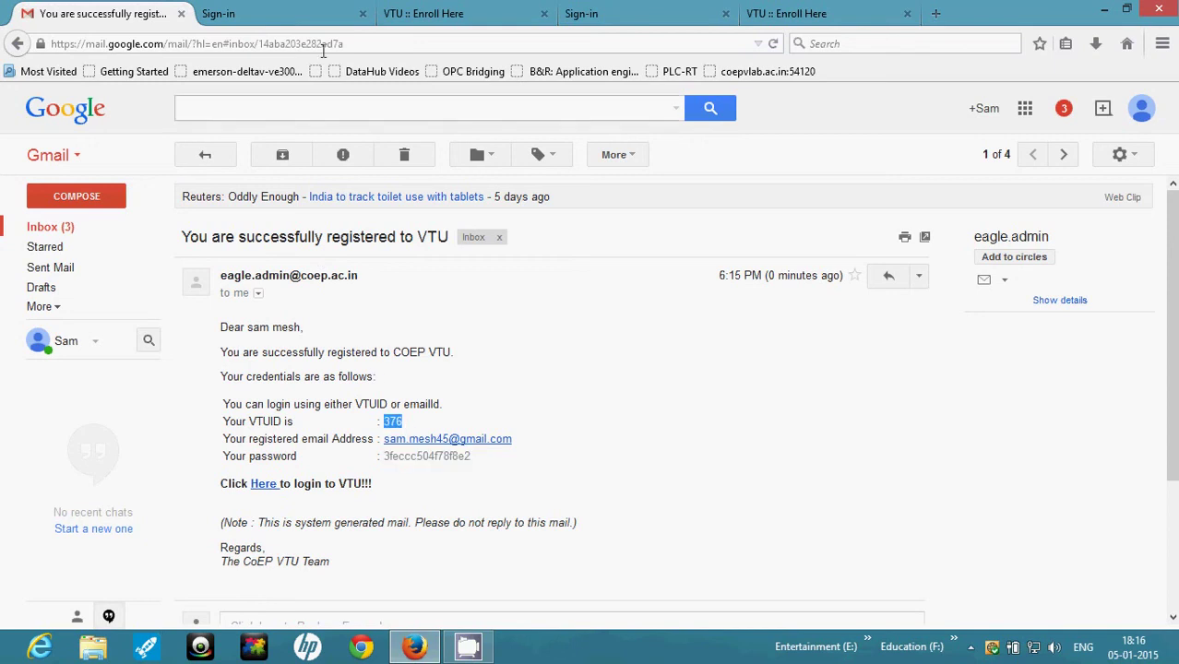
pyautogui.click(270, 15)
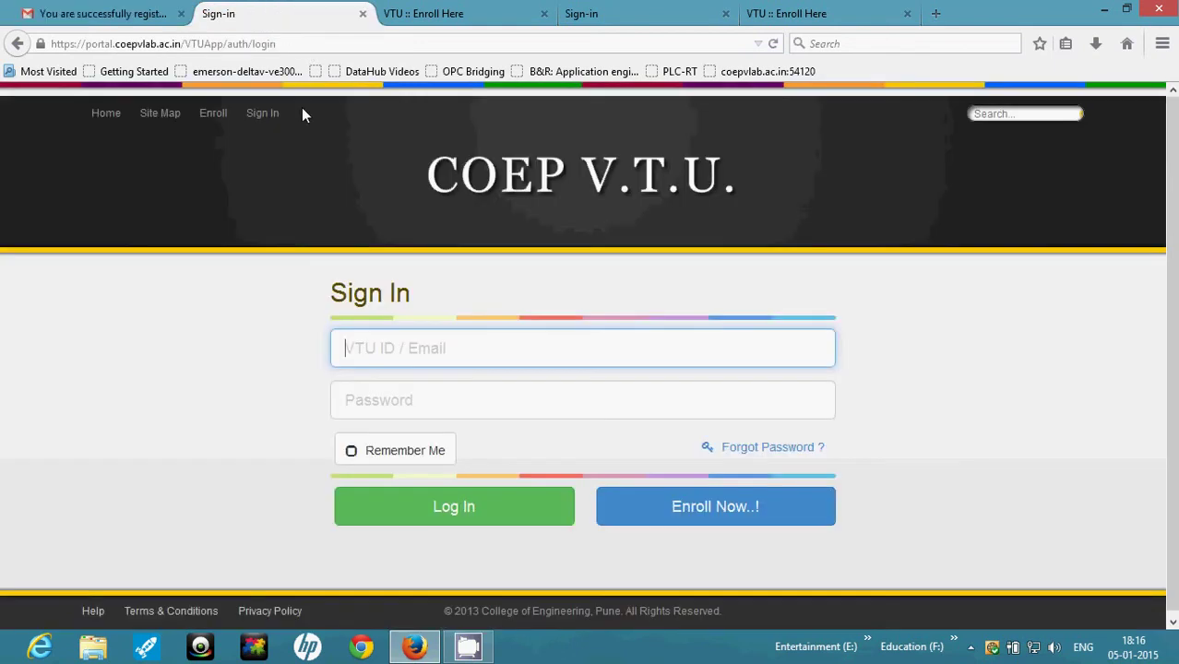
pyautogui.click(436, 342)
pyautogui.write('376')
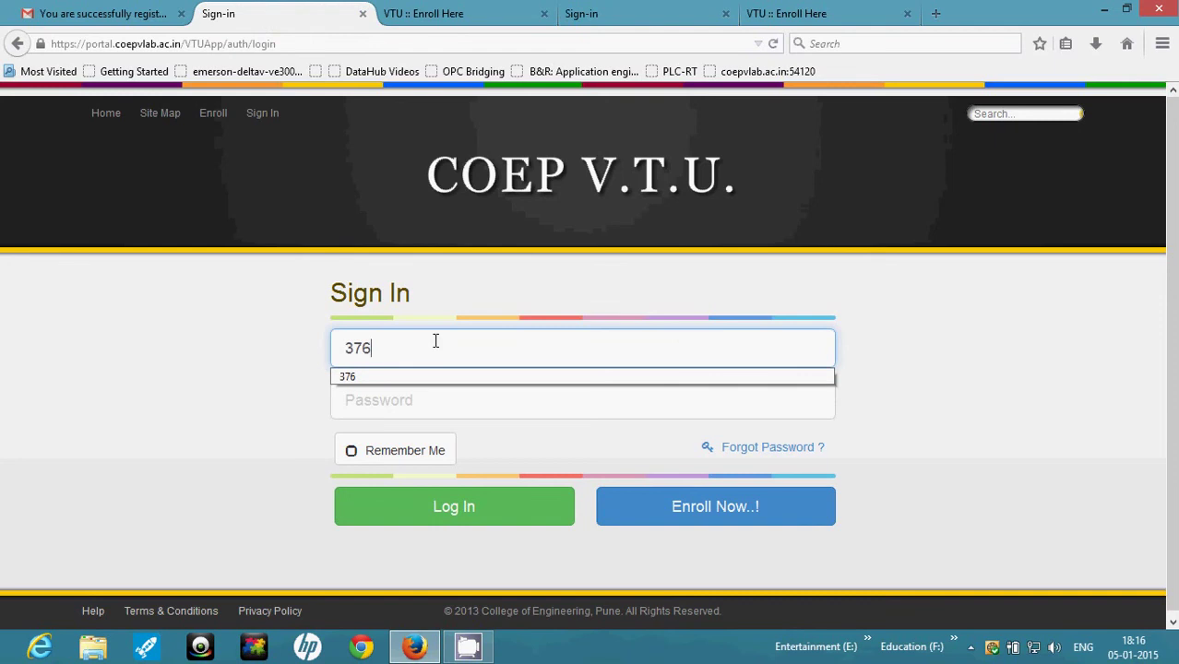
# - Copy the password from the registration email into the Password field
pyautogui.click(96, 18)
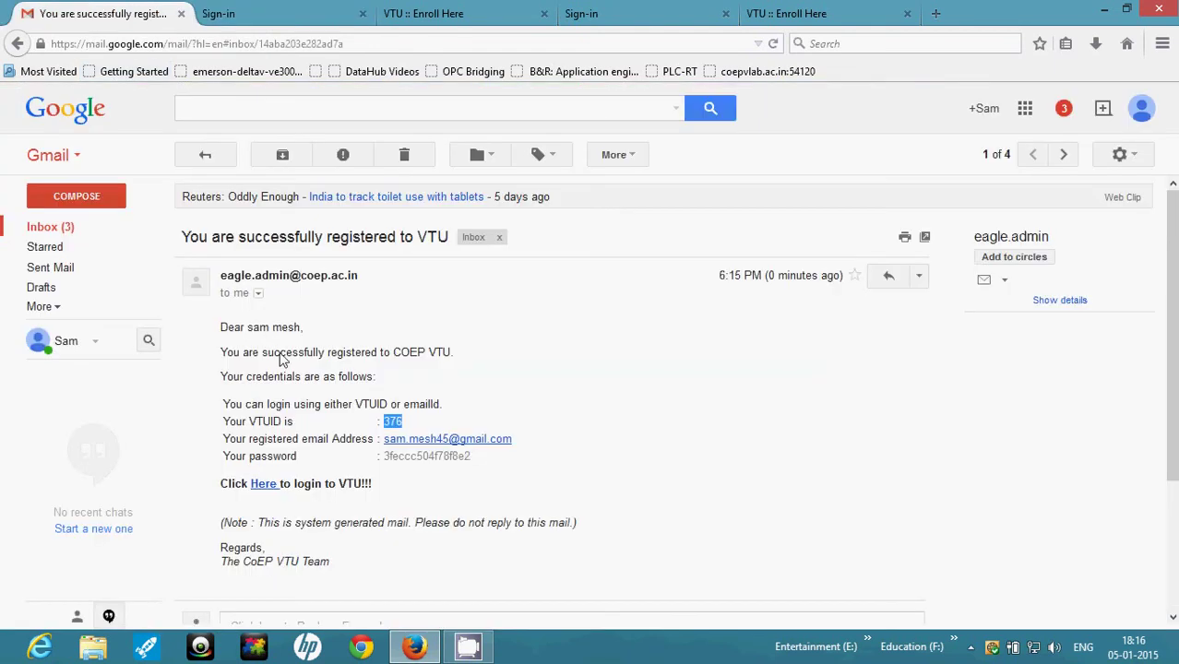
pyautogui.moveTo(384, 456); pyautogui.dragTo(474, 470)
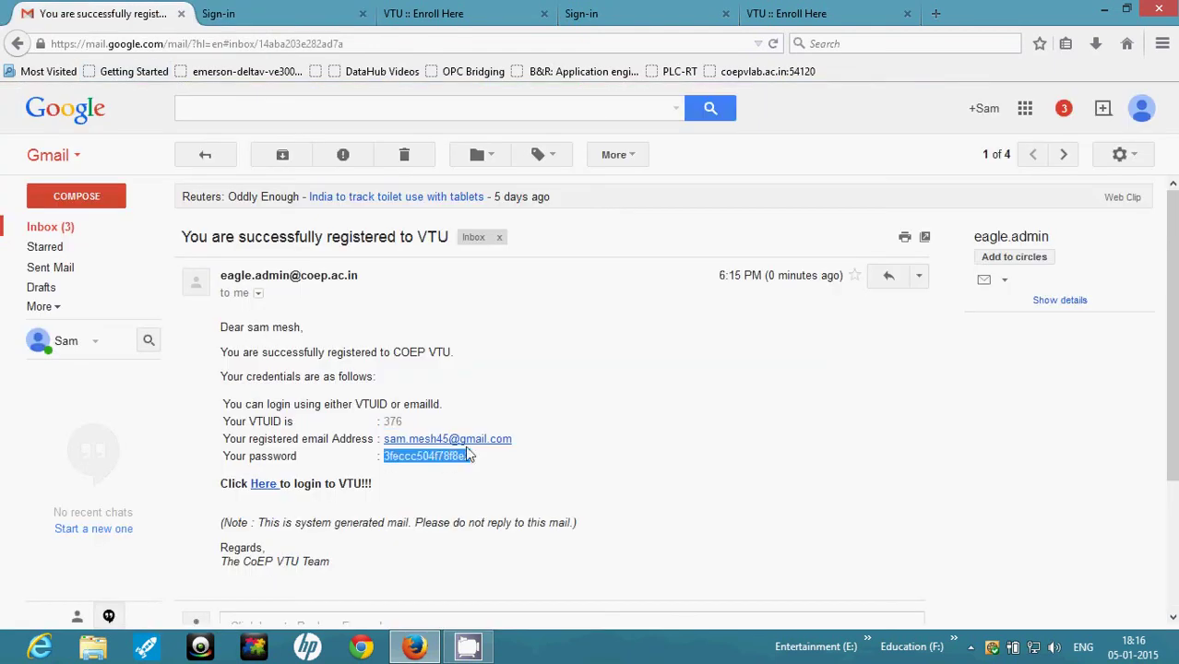
pyautogui.click(268, 14)
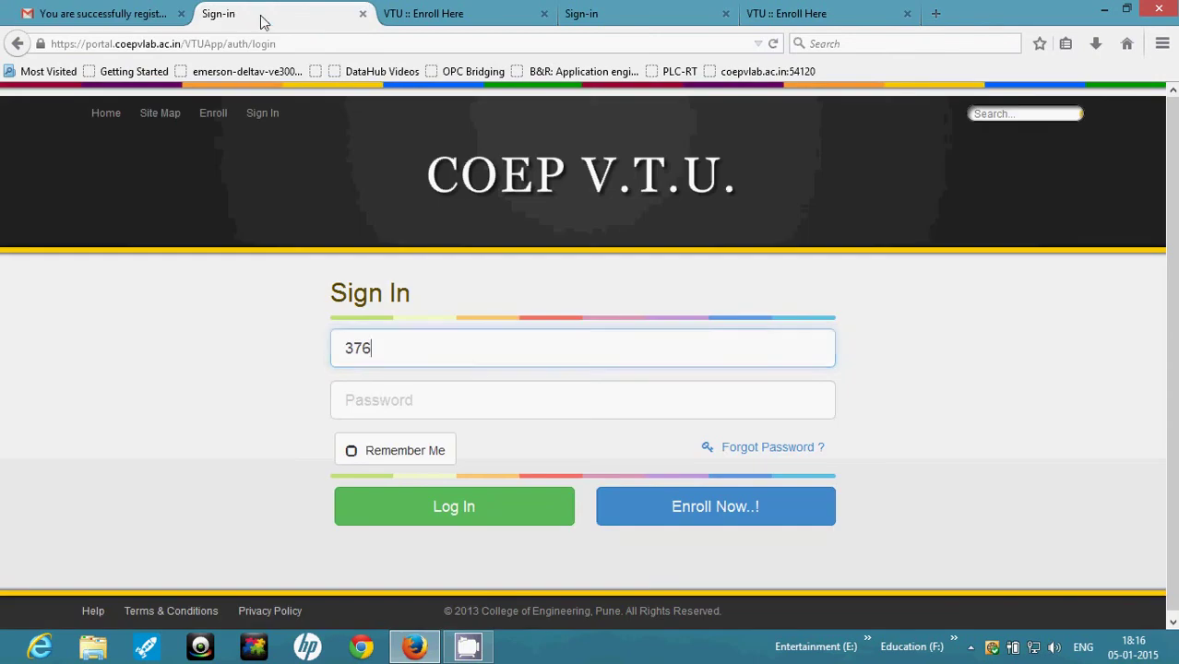
pyautogui.click(379, 400)
pyautogui.hotkey('ctrl', 'v')
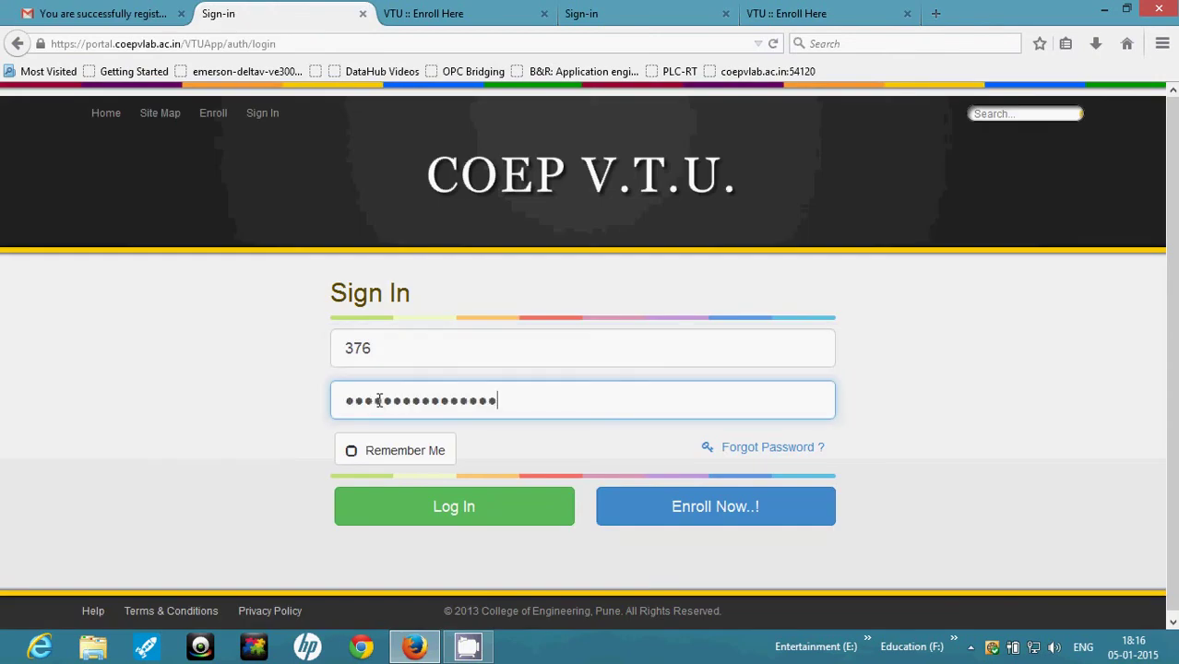
# - Log in, open Update Basic Information to review birth date, mobile, email and groups, and click OK
pyautogui.click(443, 515)
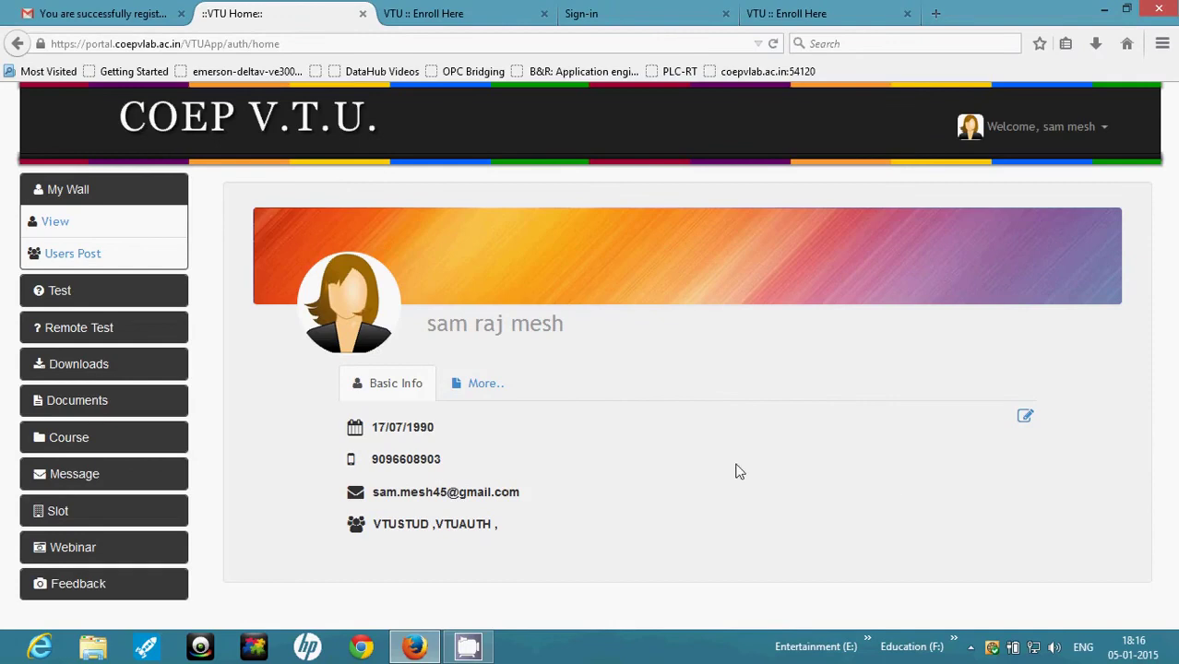
pyautogui.click(1025, 419)
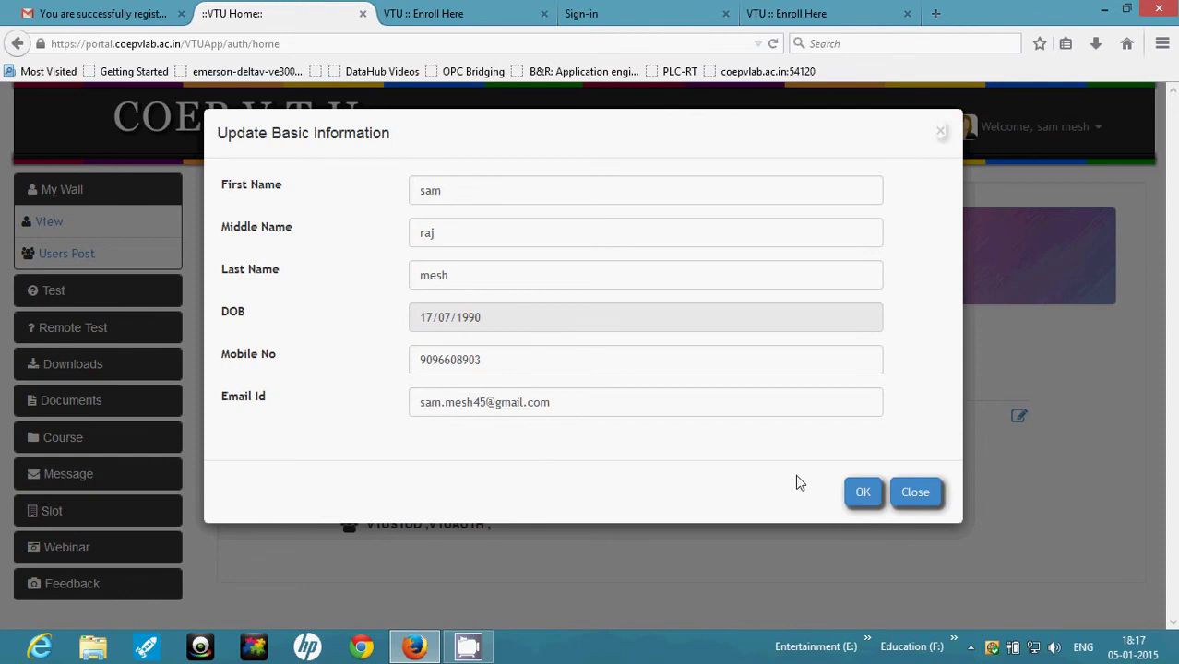
pyautogui.click(863, 492)
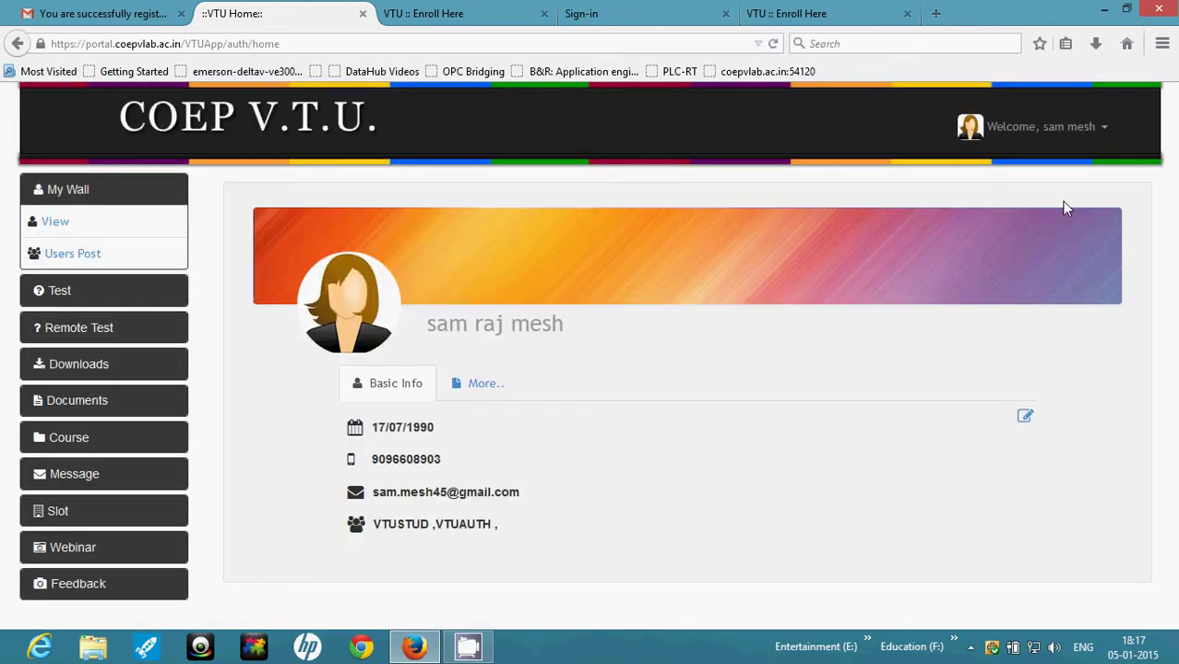
# - Open Change Password from the Welcome menu and enter the old and new passwords
pyautogui.click(1104, 128)
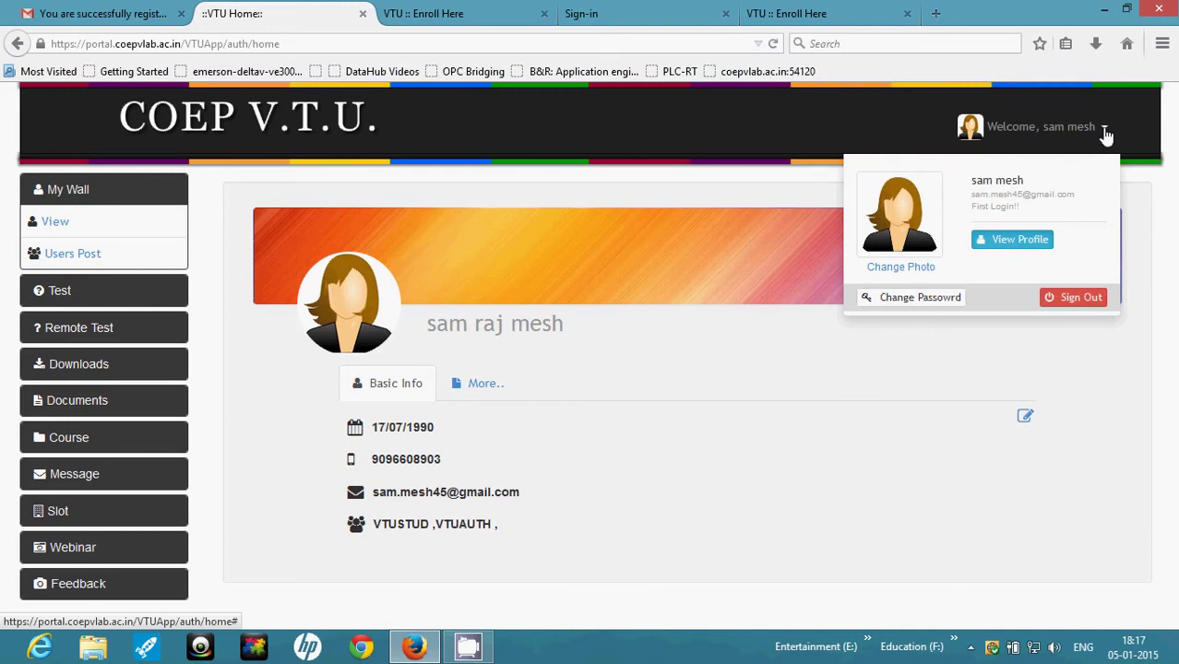
pyautogui.click(923, 298)
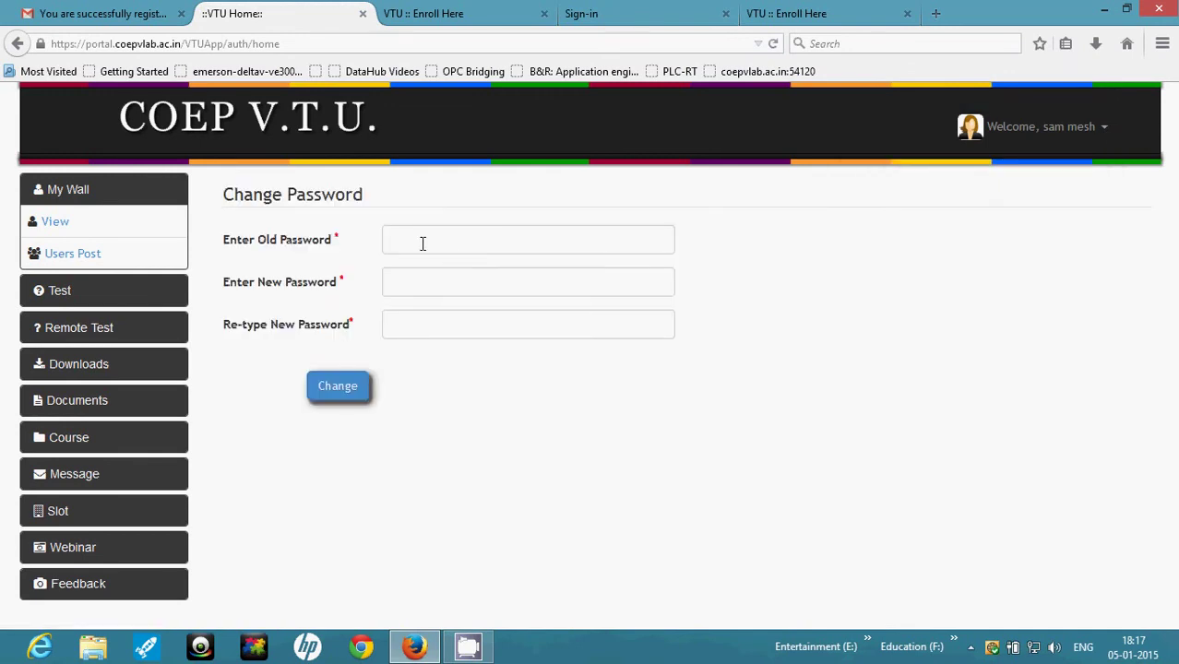
pyautogui.click(423, 243)
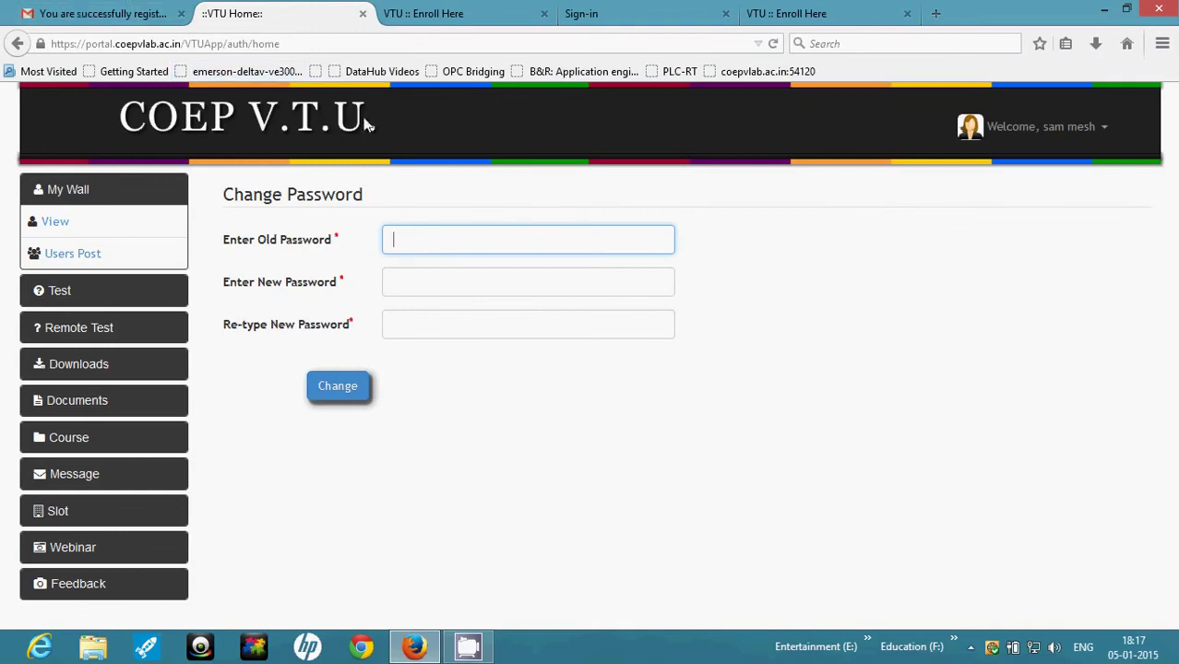
pyautogui.write('****************')
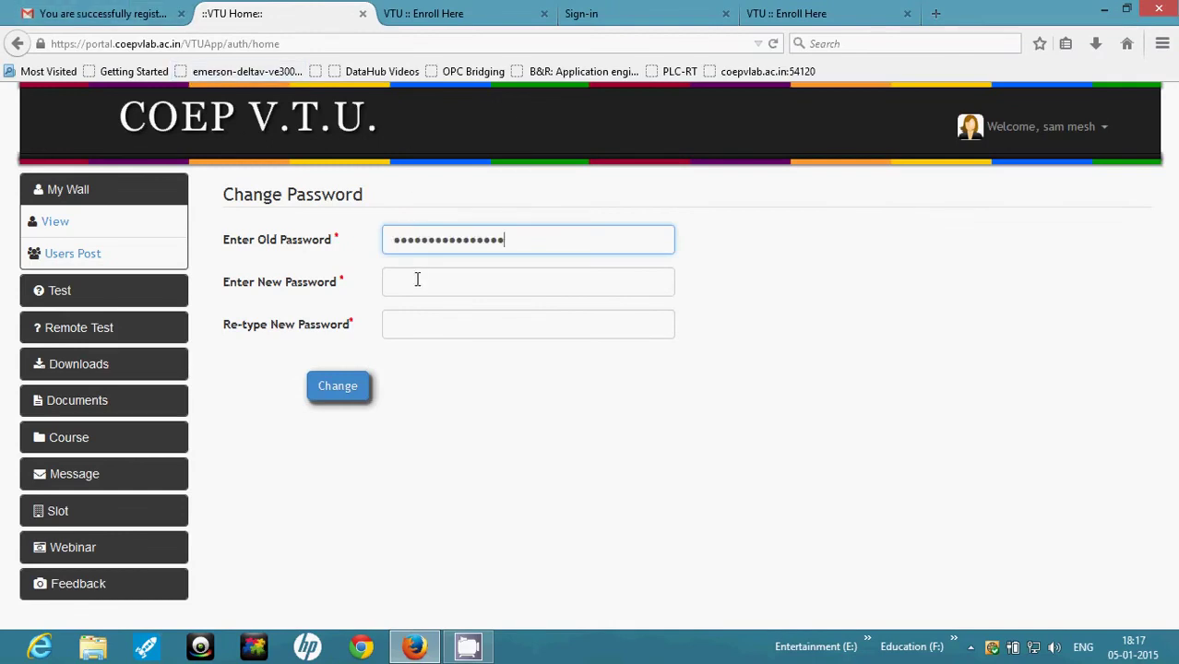
pyautogui.click(417, 280)
pyautogui.write('*')
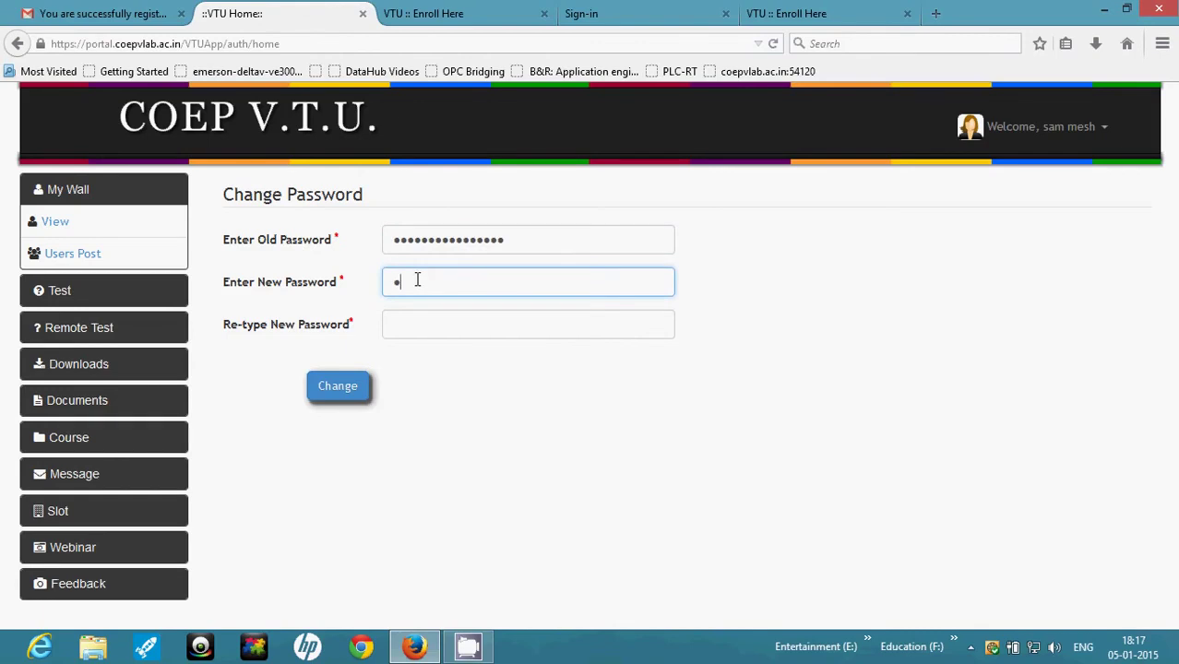
pyautogui.write('**')
pyautogui.click(416, 323)
pyautogui.write('***')
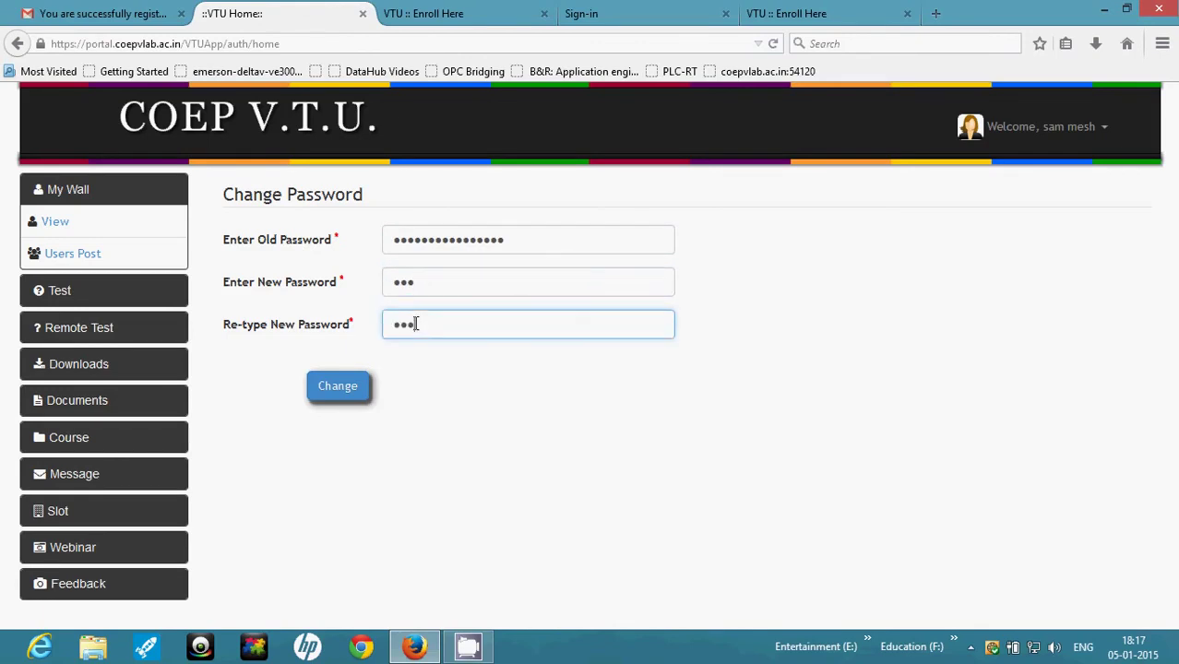
# - Submit the change for the newly registered account, confirm with OK, and dismiss the success message
pyautogui.click(352, 395)
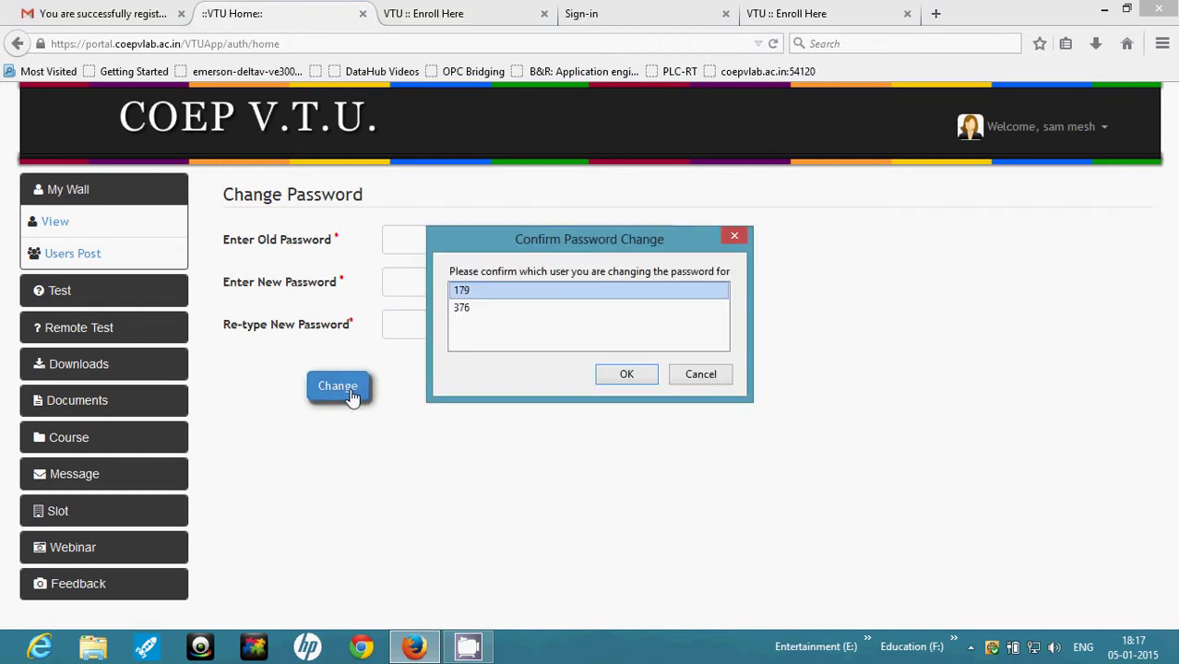
pyautogui.click(468, 309)
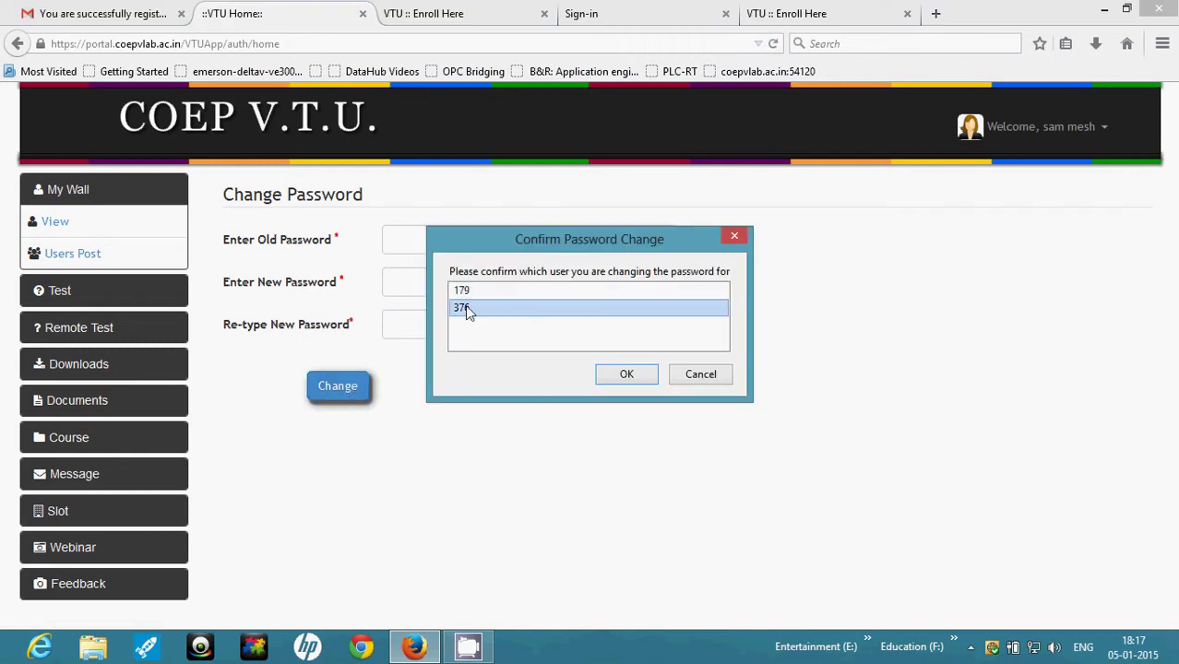
pyautogui.click(622, 377)
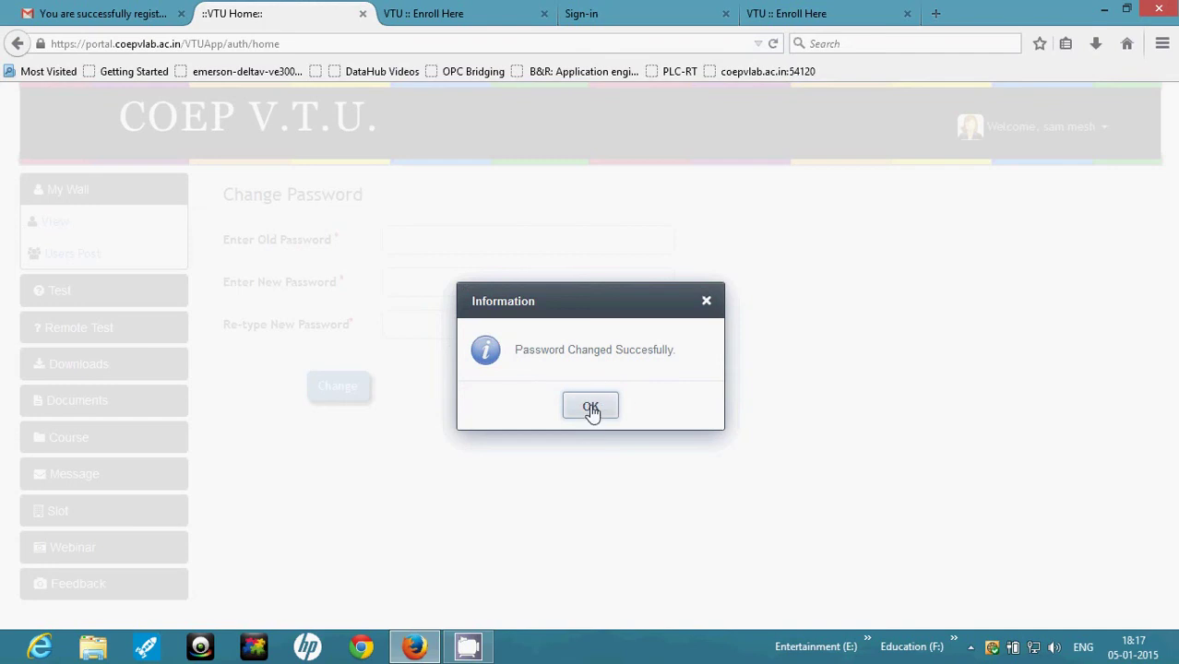
pyautogui.click(591, 413)
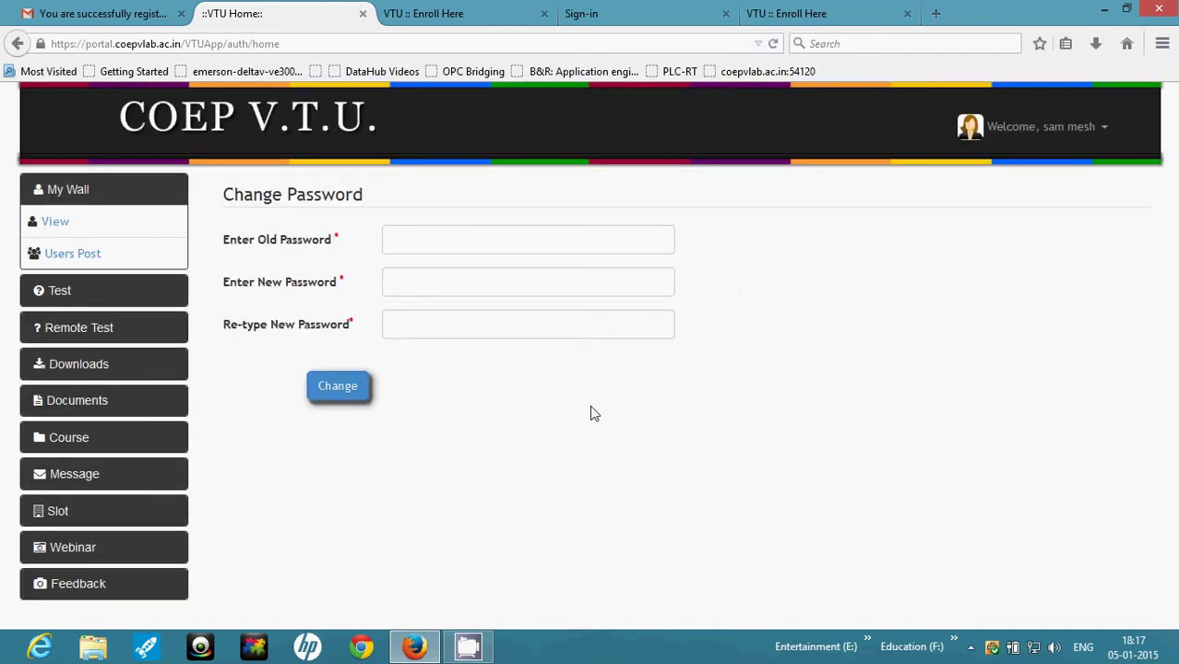
# - Return to View Profile from the Welcome menu, showing groups VTUAUTH and VTUSTUD
pyautogui.click(1106, 128)
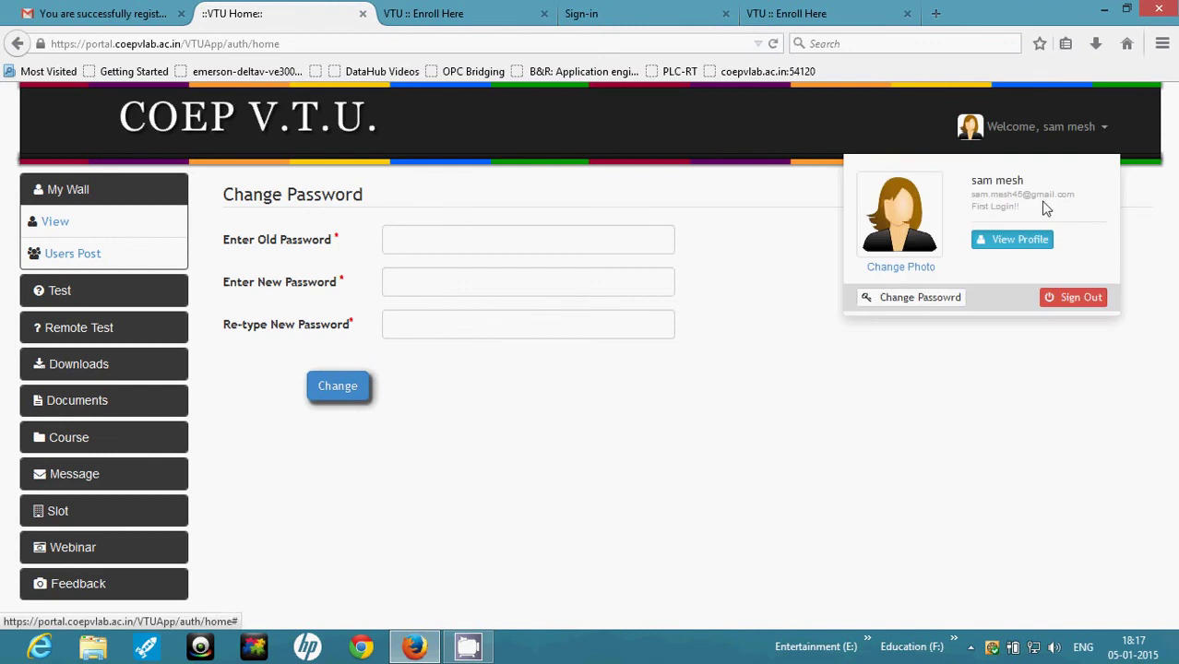
pyautogui.click(1012, 242)
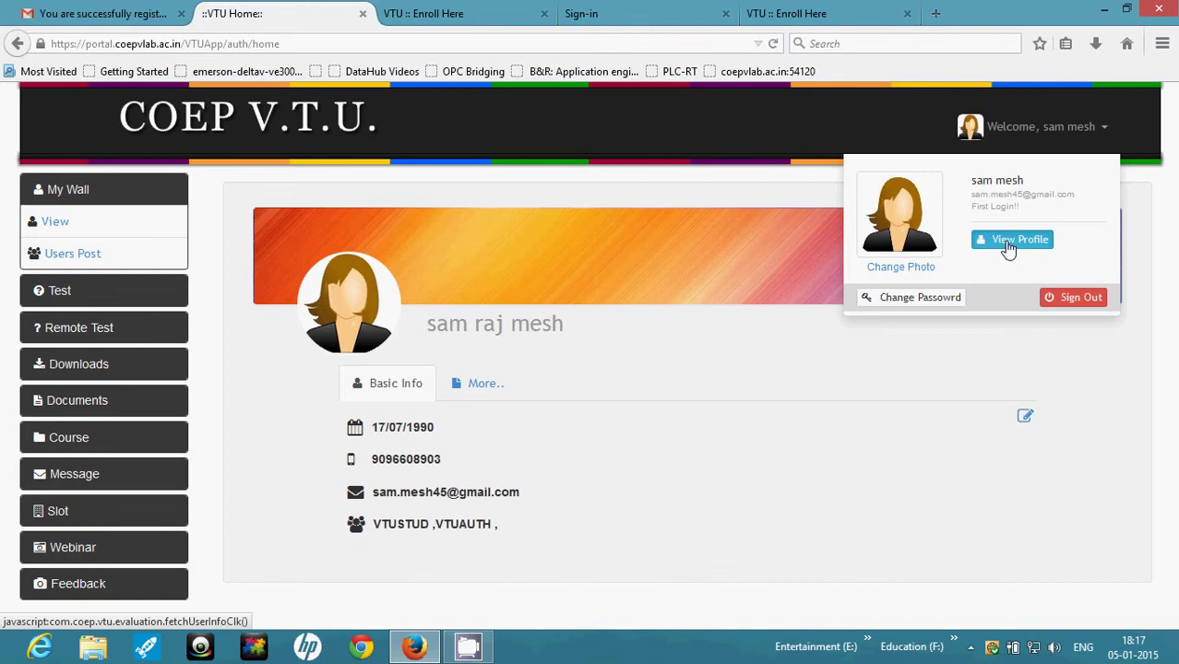
pyautogui.click(900, 327)
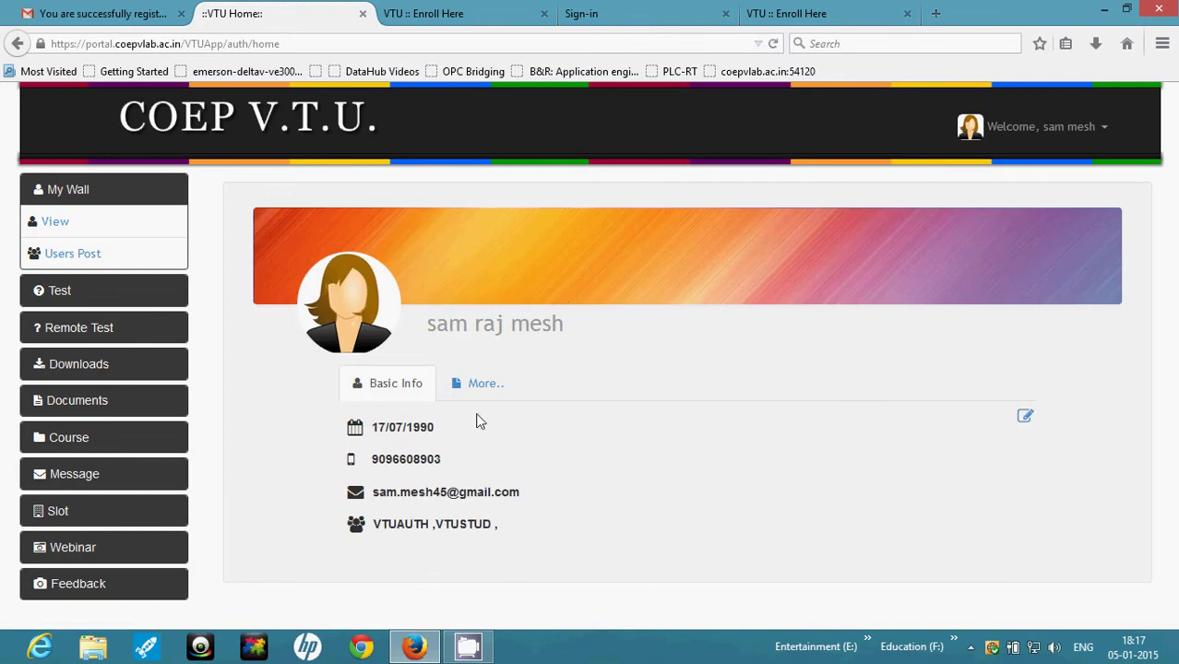